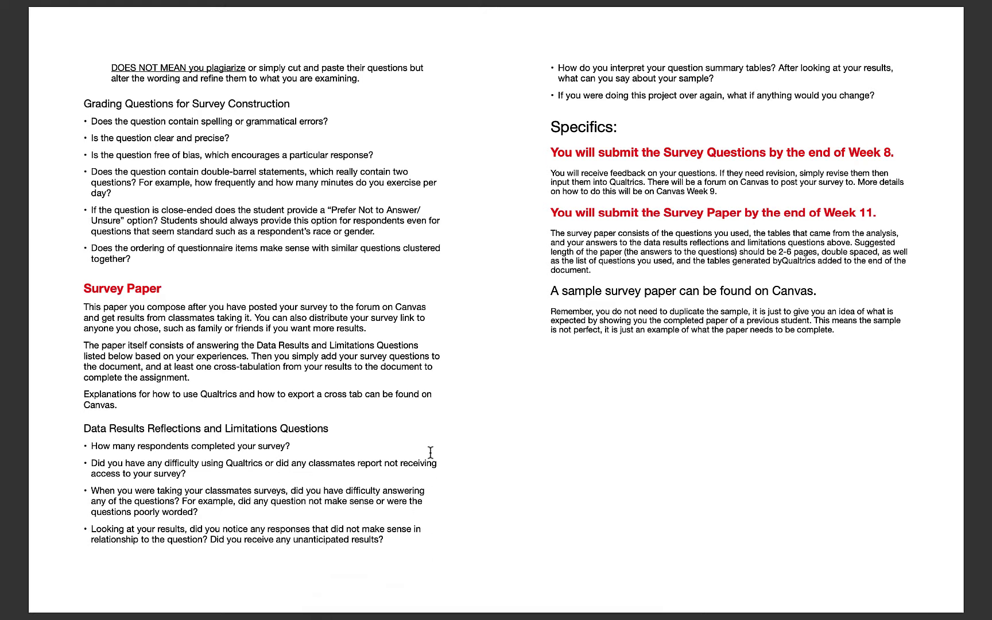
Switch to Safari and locate Qualtrics among the additional apps in the CSUF portal.
{"action": "mouse_move", "coordinate": [410, 615]}
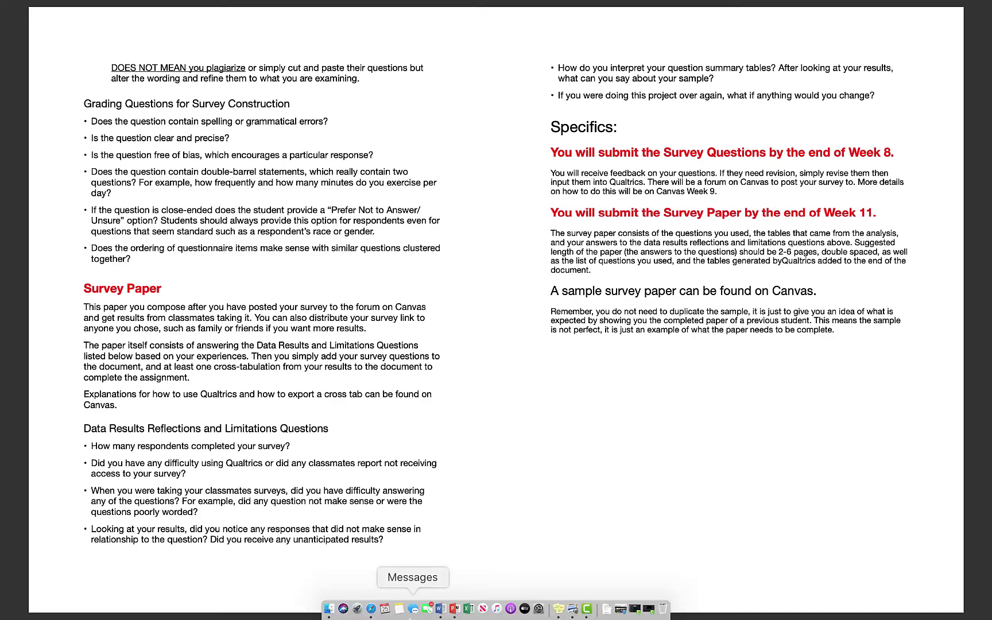
{"action": "left_click", "coordinate": [370, 610]}
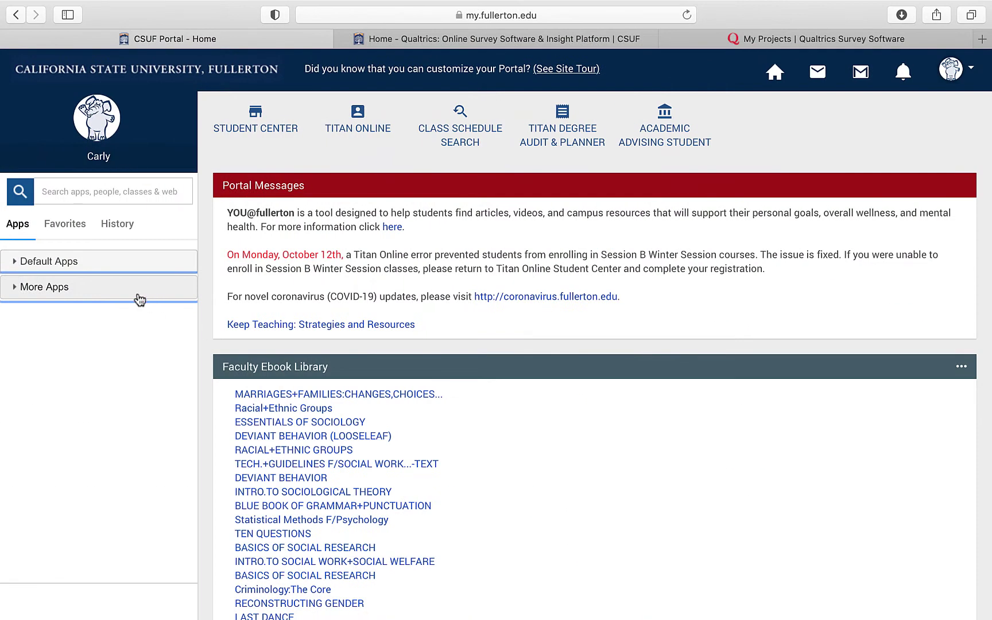
{"action": "left_click", "coordinate": [52, 292]}
{"action": "scroll", "coordinate": [66, 409], "scroll_direction": "down", "scroll_amount": 15}
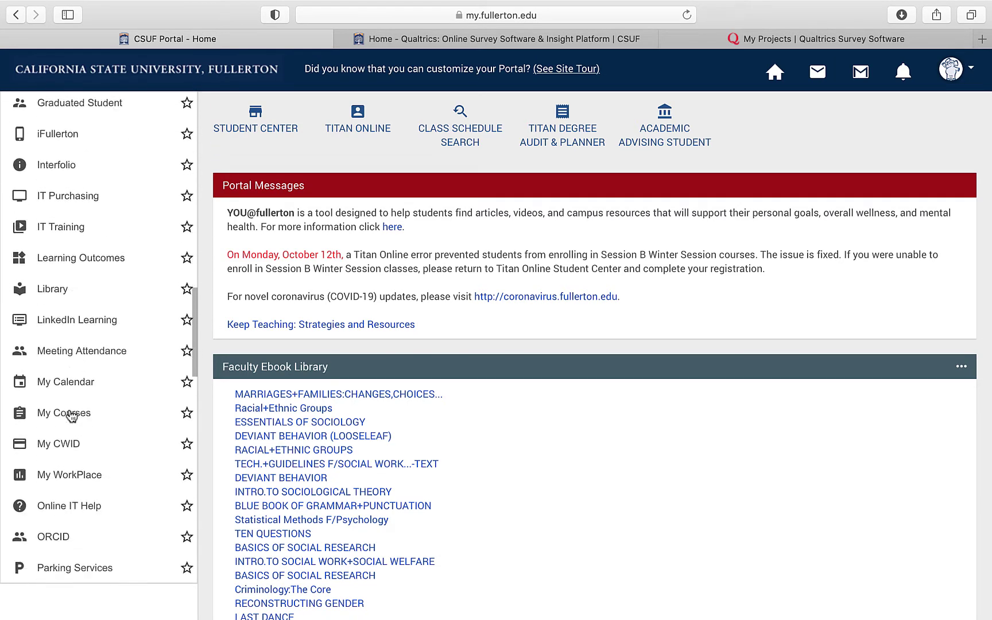
{"action": "scroll", "coordinate": [71, 414], "scroll_direction": "down", "scroll_amount": 5}
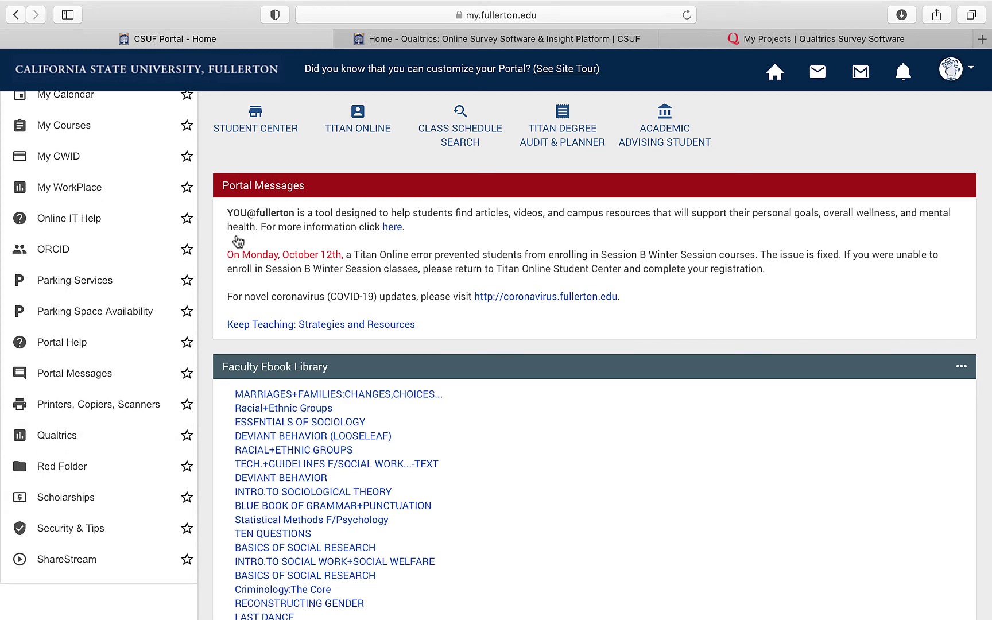
Go to the Qualtrics projects page and create a blank survey project named "Research Methods Course Survey".
{"action": "left_click", "coordinate": [422, 37]}
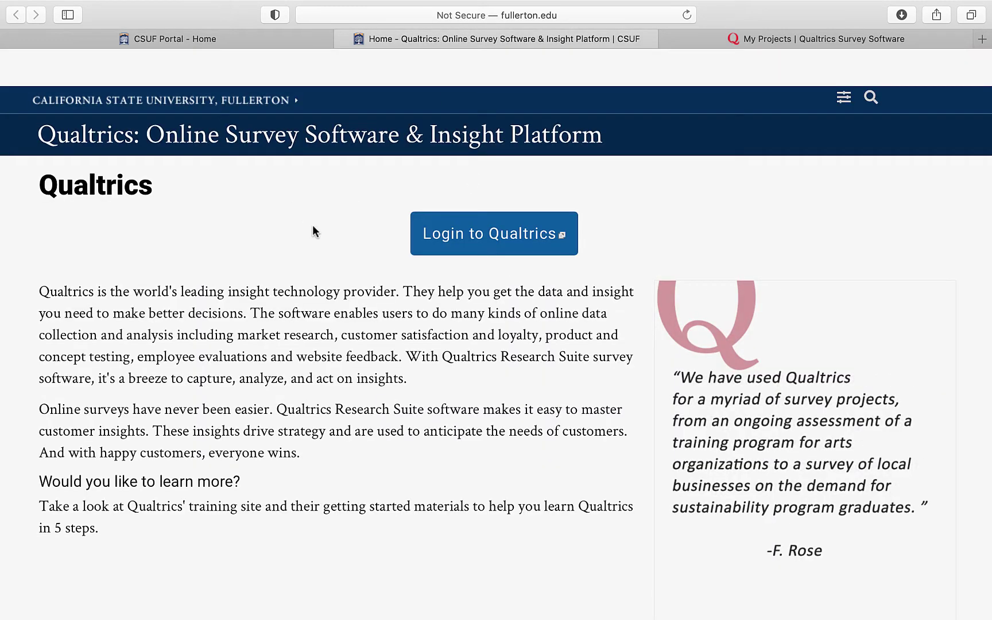
{"action": "left_click", "coordinate": [769, 41]}
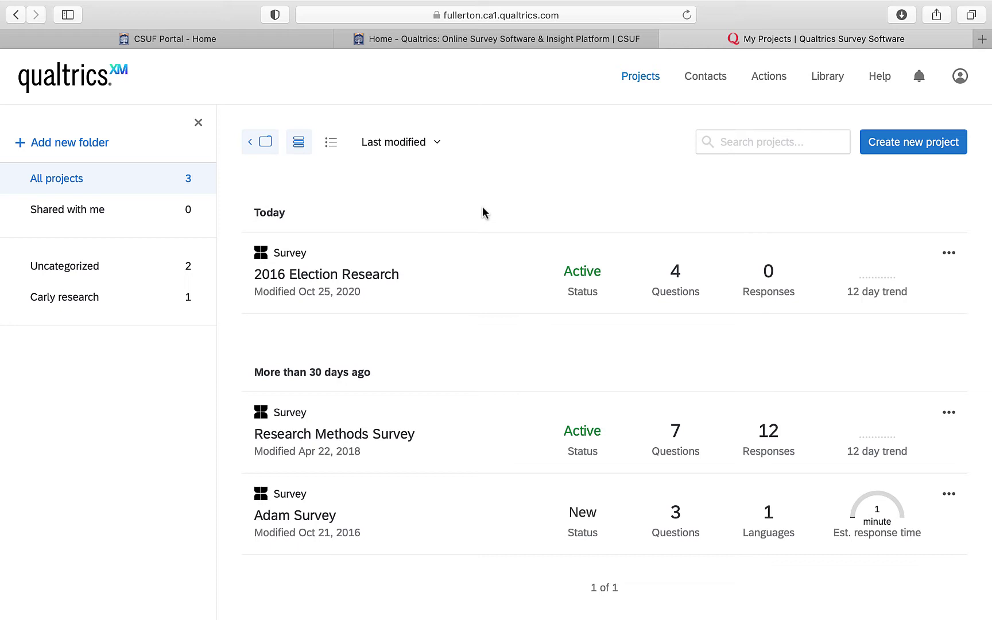
{"action": "left_click", "coordinate": [924, 147]}
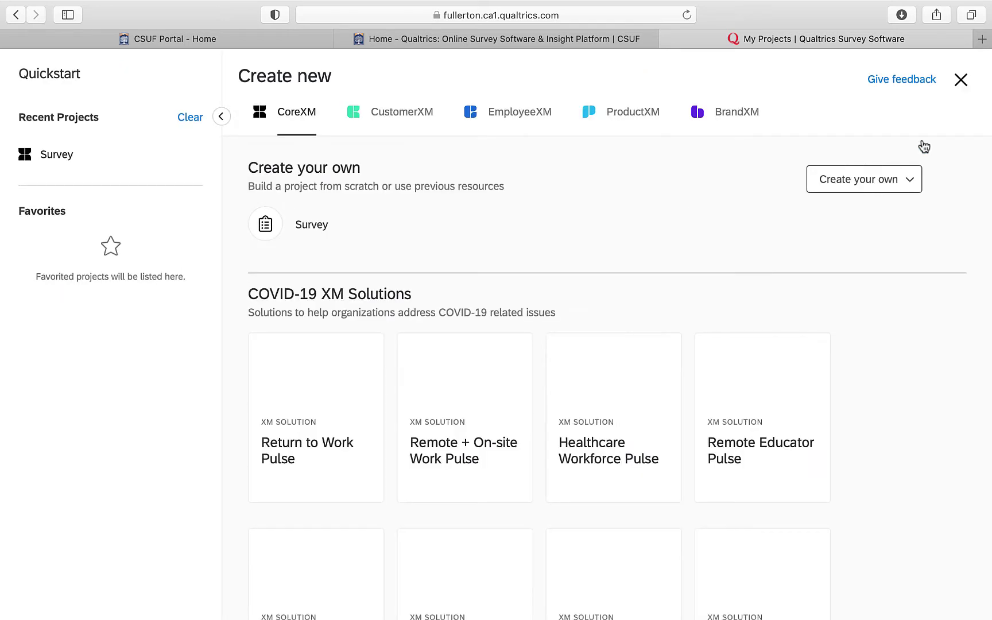
{"action": "left_click", "coordinate": [265, 225]}
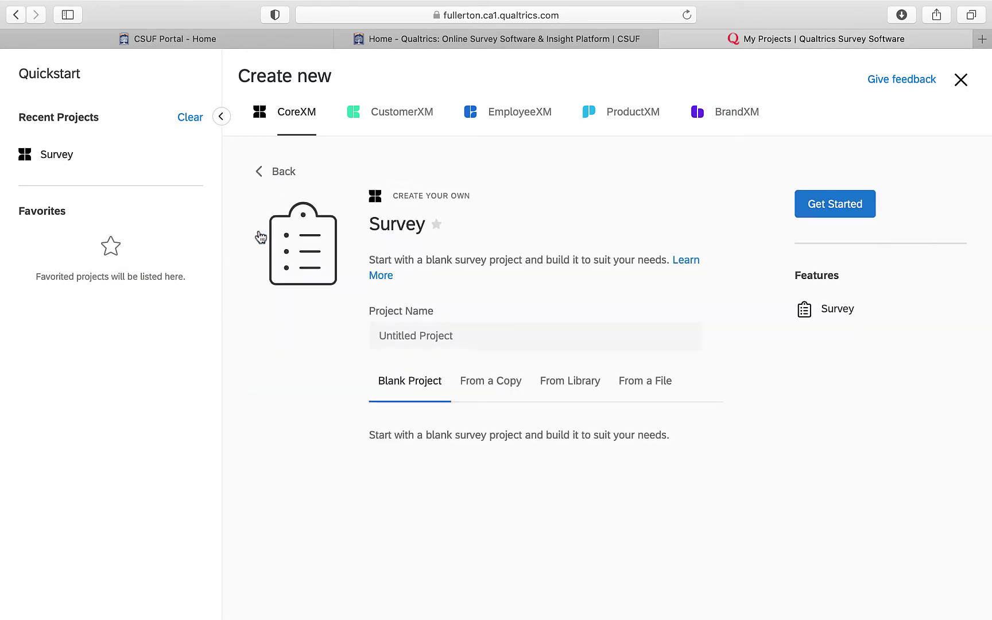
{"action": "left_click", "coordinate": [468, 337]}
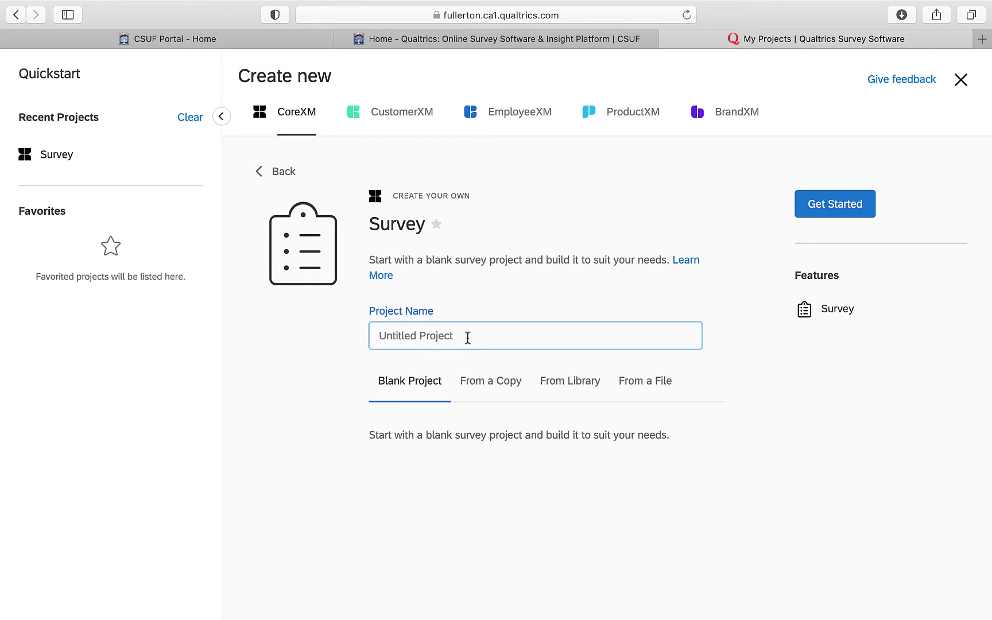
{"action": "type", "text": "Research Methods Course Survey"}
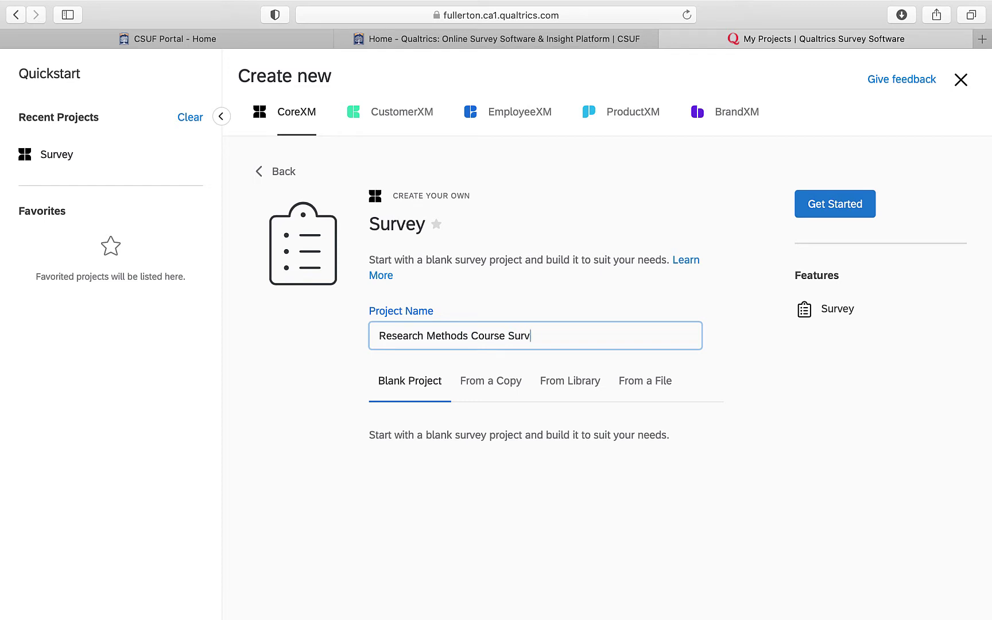
{"action": "left_click", "coordinate": [830, 205]}
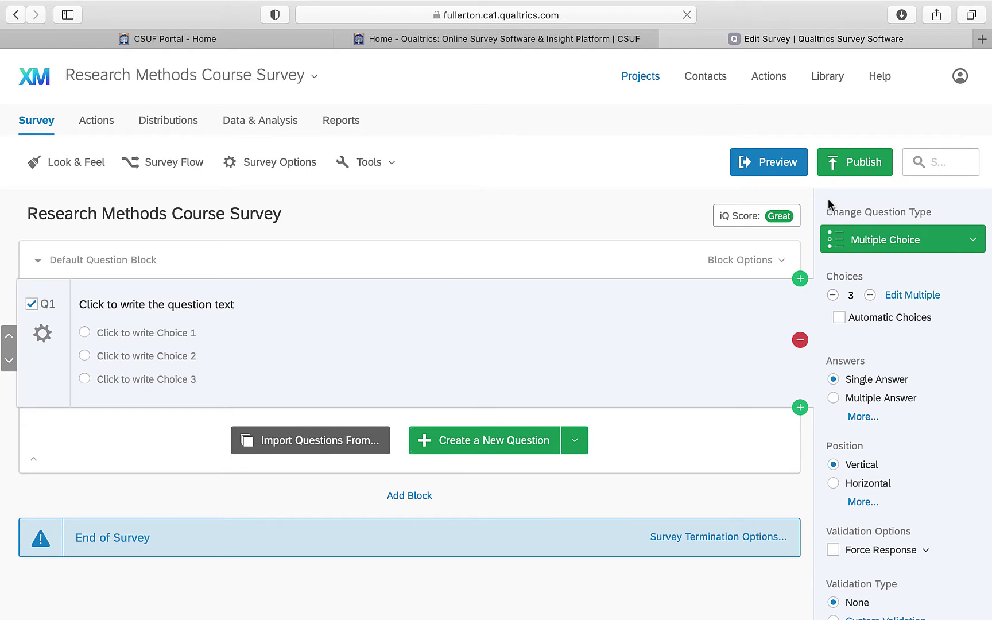
Set the text of question Q1 to "What is your age?".
{"action": "left_click", "coordinate": [197, 305]}
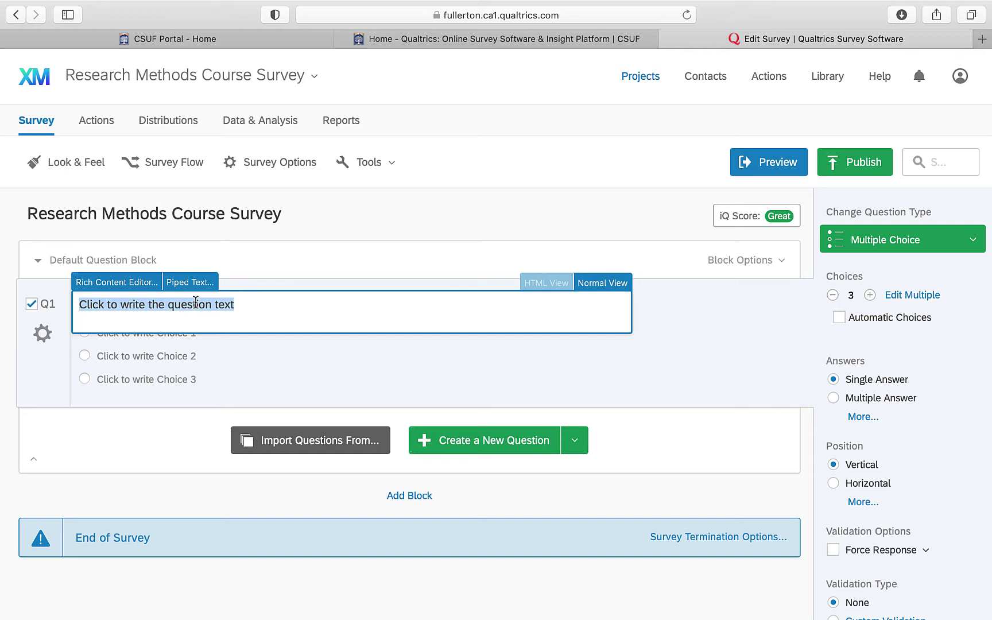
{"action": "type", "text": "What is your age?"}
{"action": "left_click", "coordinate": [144, 392]}
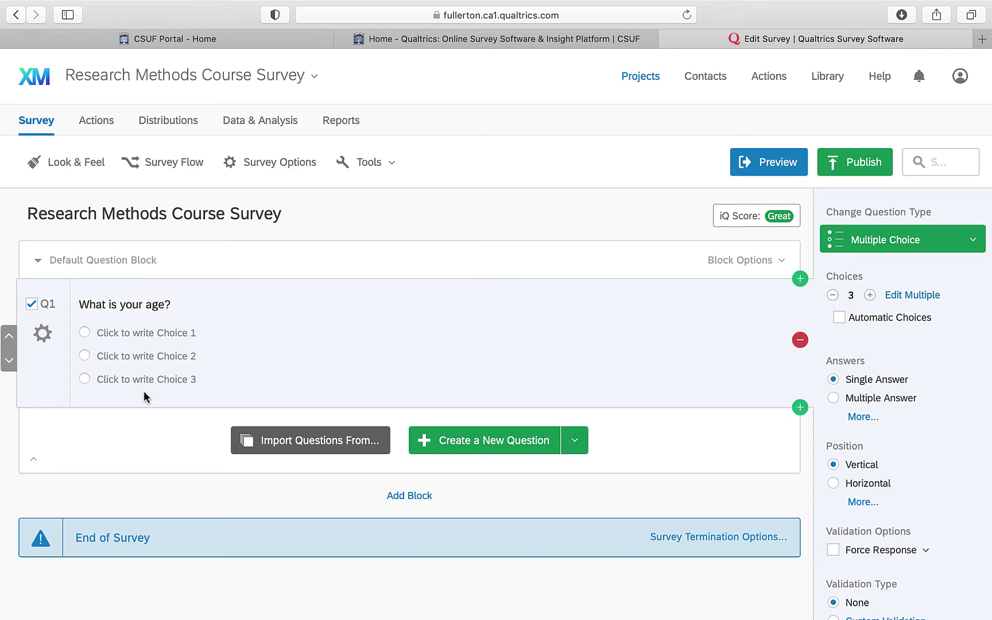
Set the first answer choice of the age question to "18-25".
{"action": "left_click", "coordinate": [150, 332]}
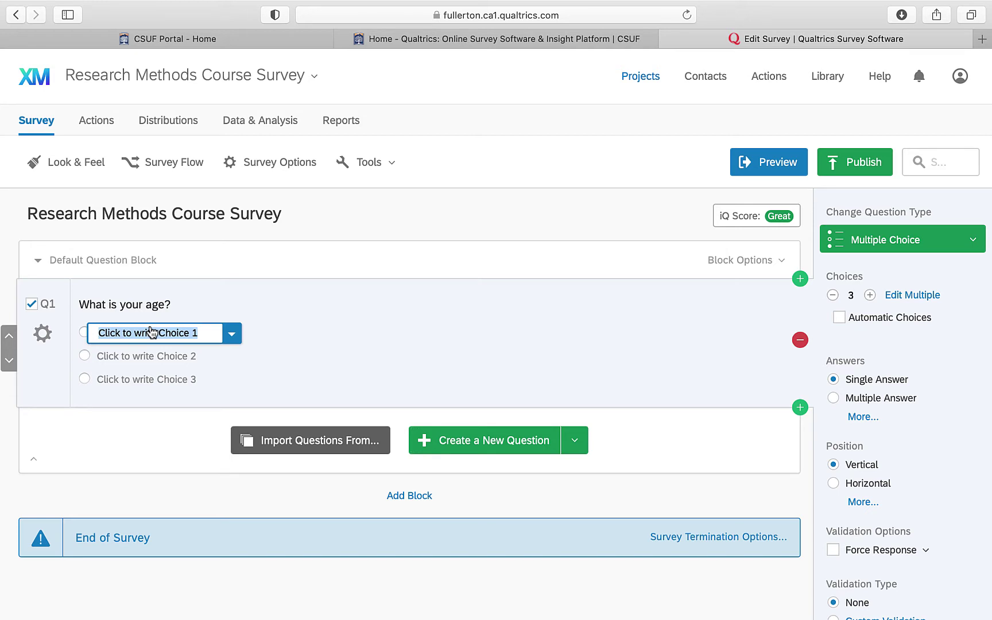
{"action": "type", "text": "18-"}
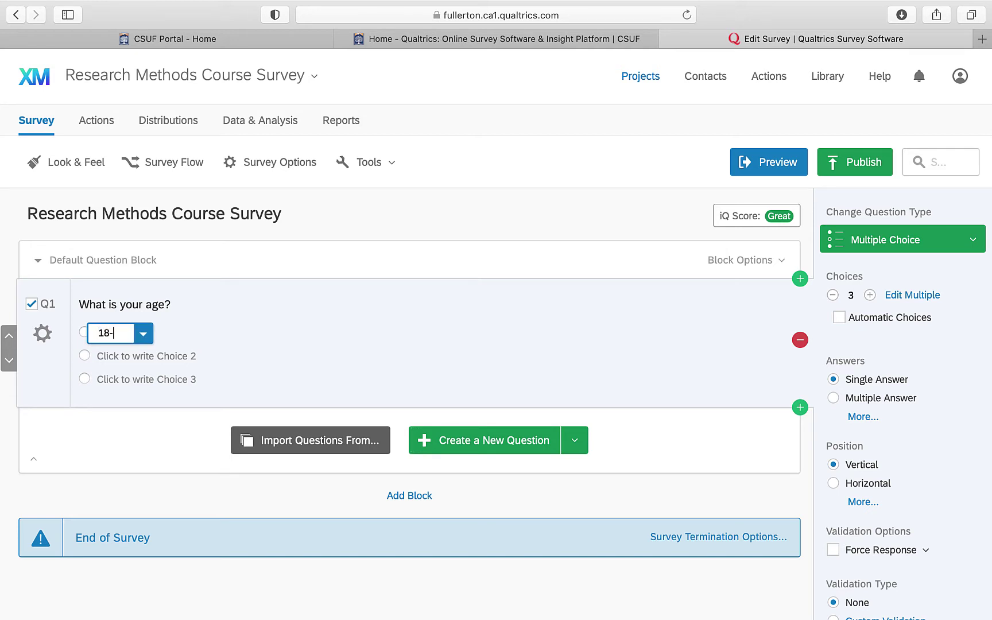
{"action": "type", "text": "25"}
{"action": "left_click", "coordinate": [299, 354]}
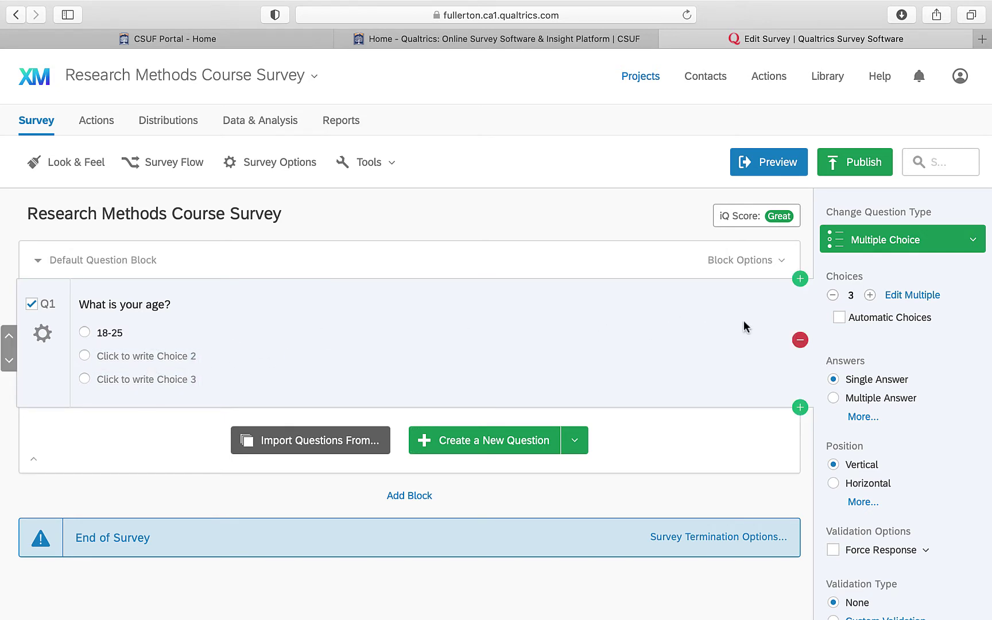
Raise the age question's number of answer choices to 5 and reduce it back to 3.
{"action": "left_click", "coordinate": [870, 296]}
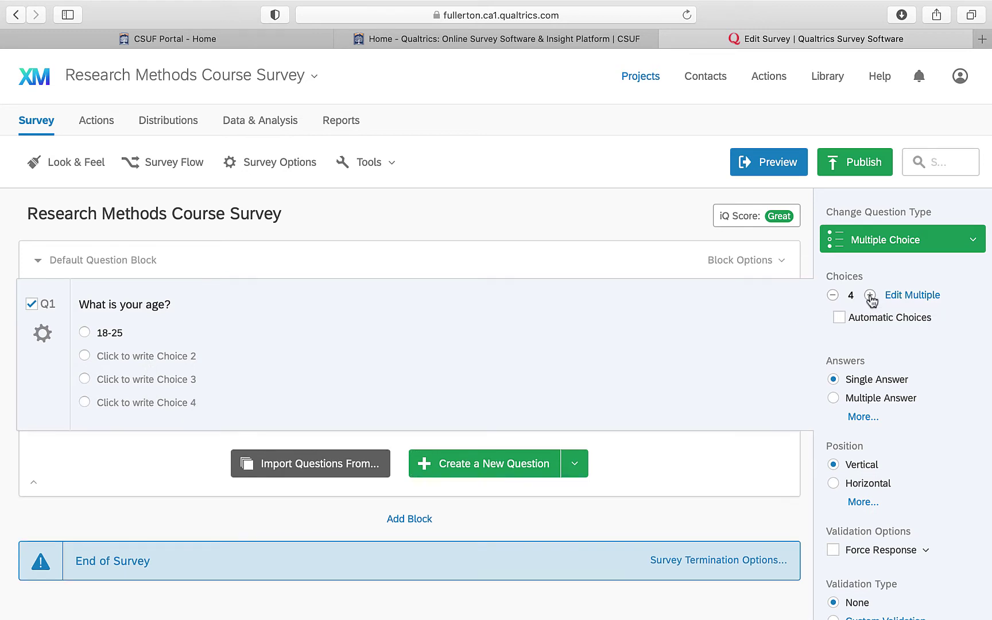
{"action": "left_click", "coordinate": [871, 296]}
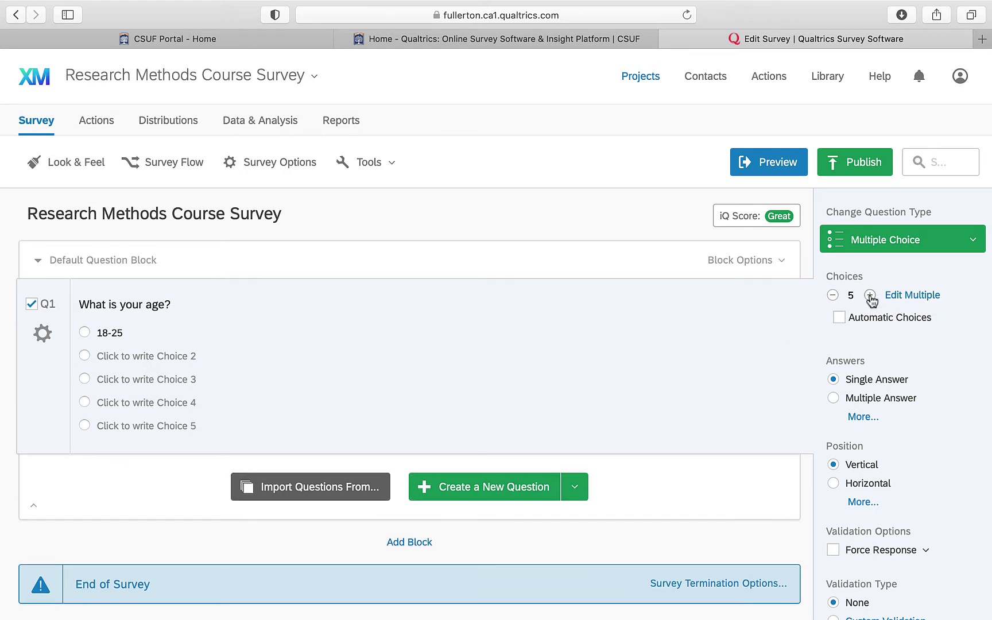
{"action": "left_click", "coordinate": [833, 295]}
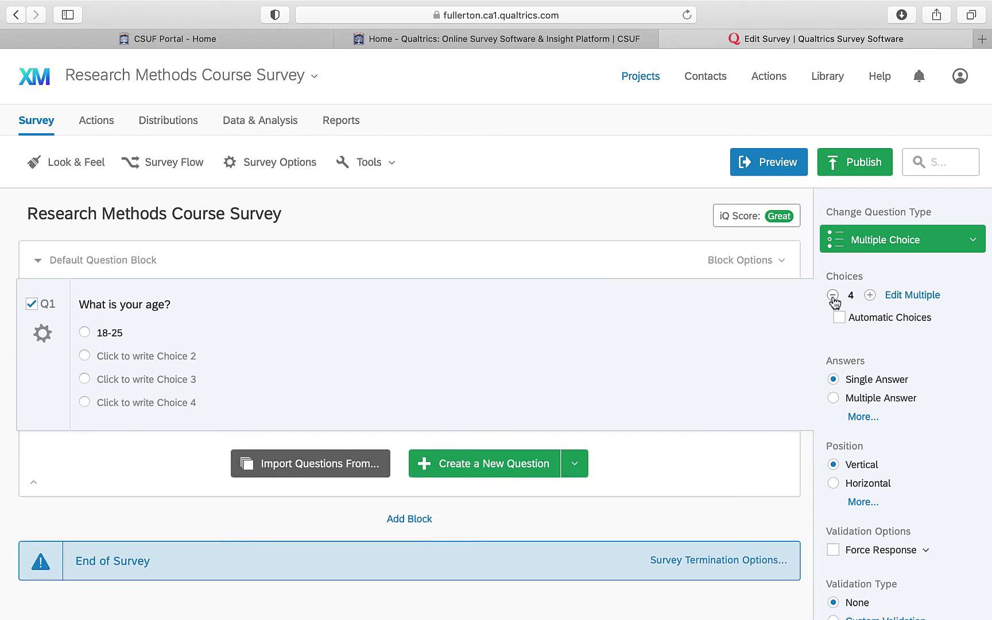
{"action": "left_click", "coordinate": [832, 295]}
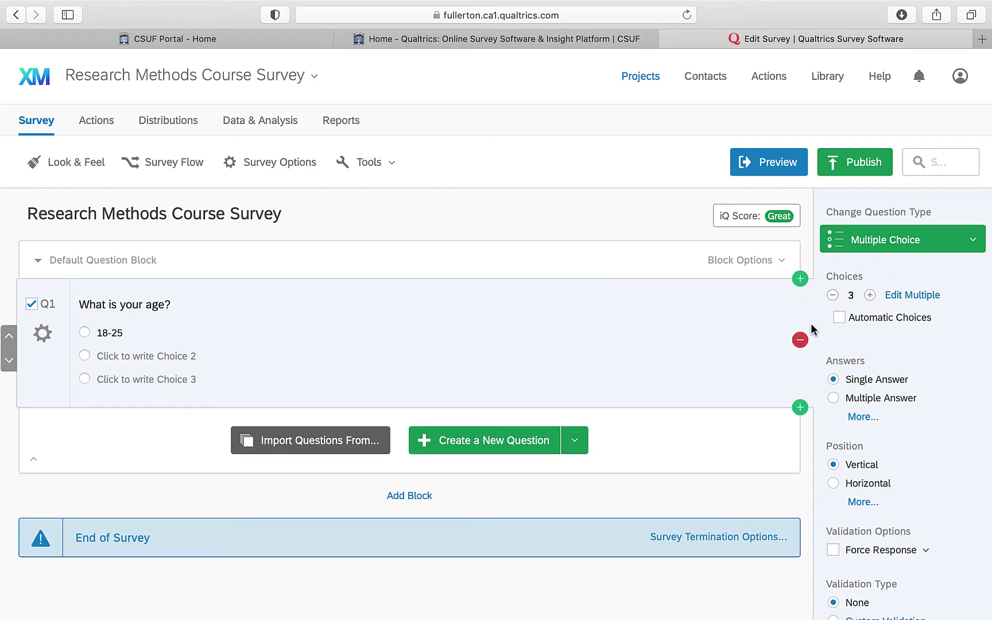
View the available question types for the age question without changing its type.
{"action": "left_click", "coordinate": [973, 244]}
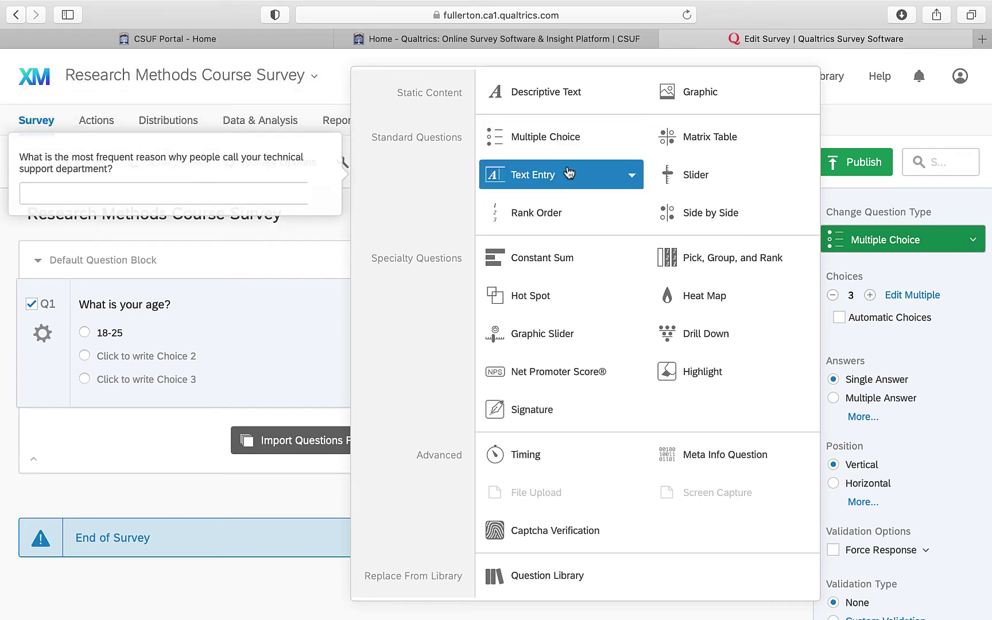
{"action": "left_click", "coordinate": [968, 439]}
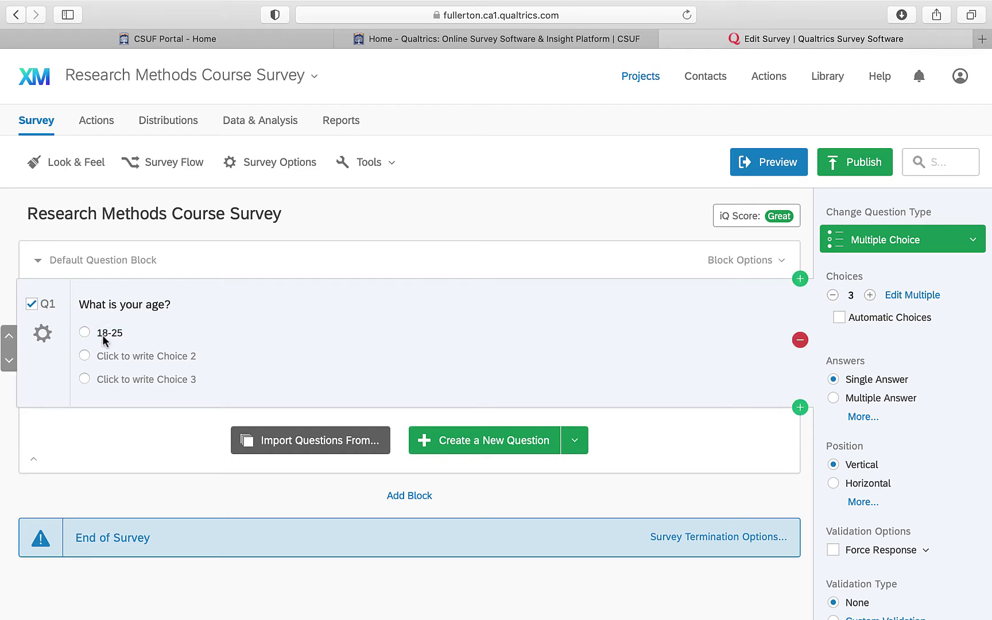
Replace the age question's first answer choice with "yes" and fill the remaining choices using the automatic Yes - No set.
{"action": "left_click", "coordinate": [122, 337]}
{"action": "key", "text": "BackSpace"}
{"action": "key", "text": "BackSpace"}
{"action": "key", "text": "BackSpace"}
{"action": "key", "text": "BackSpace"}
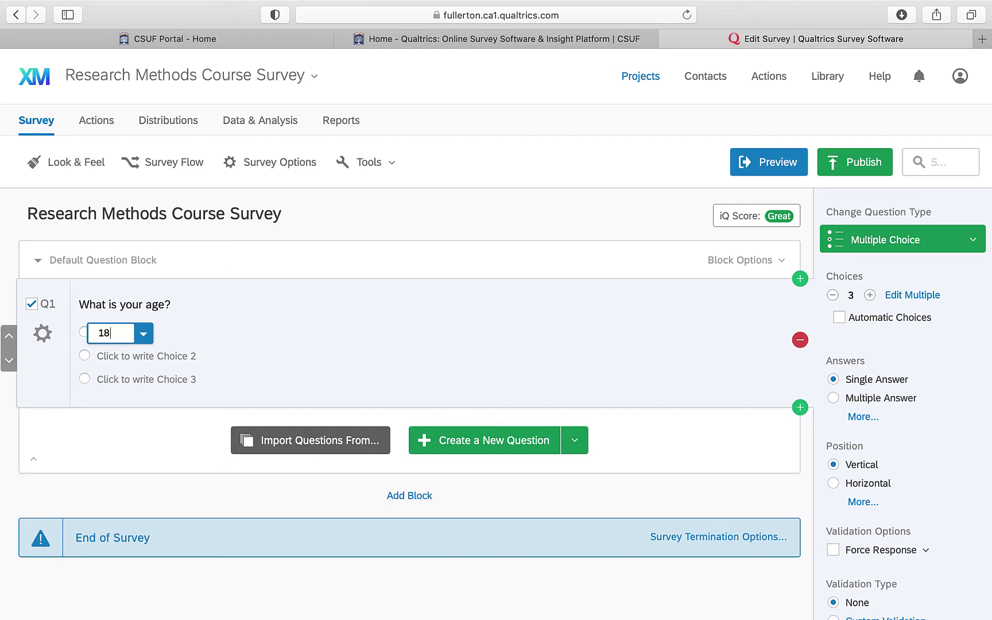
{"action": "type", "text": "yes"}
{"action": "key", "text": "BackSpace"}
{"action": "key", "text": "BackSpace"}
{"action": "key", "text": "BackSpace"}
{"action": "key", "text": "BackSpace"}
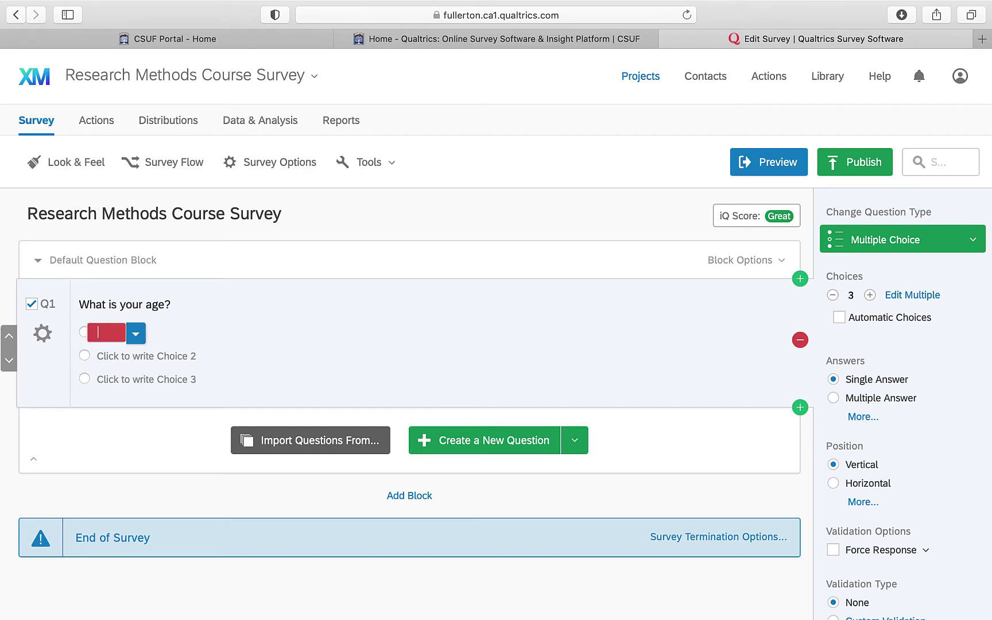
{"action": "type", "text": "yes"}
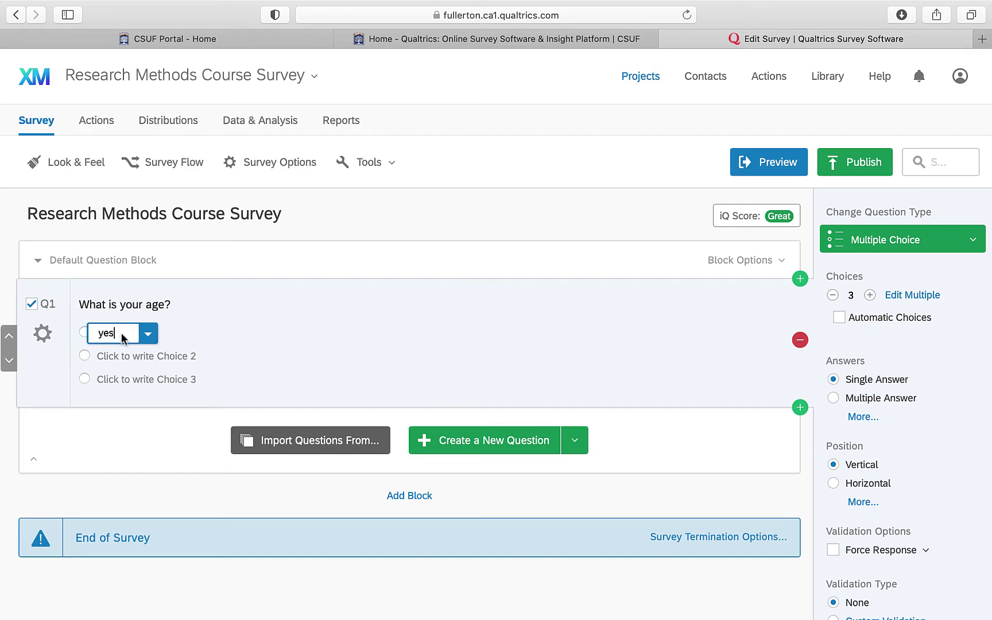
{"action": "left_click", "coordinate": [310, 354]}
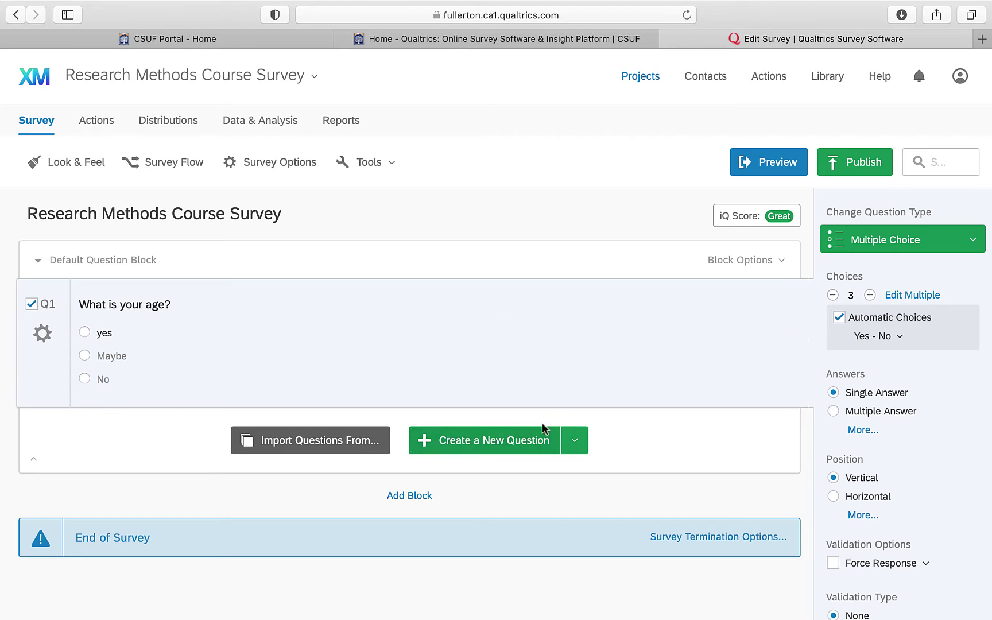
Add a new multiple-choice question below the age question and move it above the age question.
{"action": "left_click", "coordinate": [799, 408]}
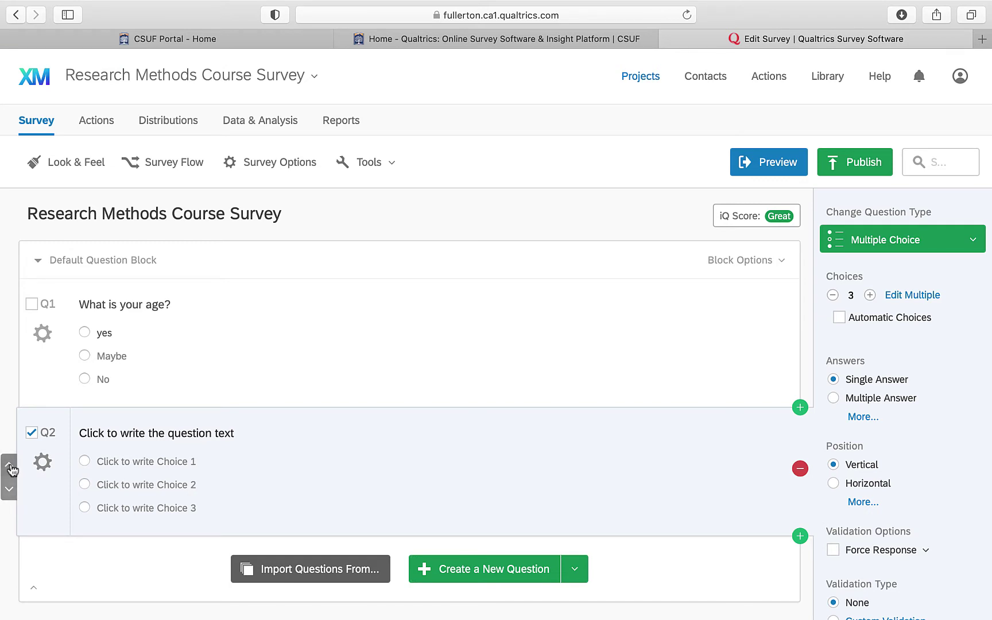
{"action": "left_click", "coordinate": [9, 465]}
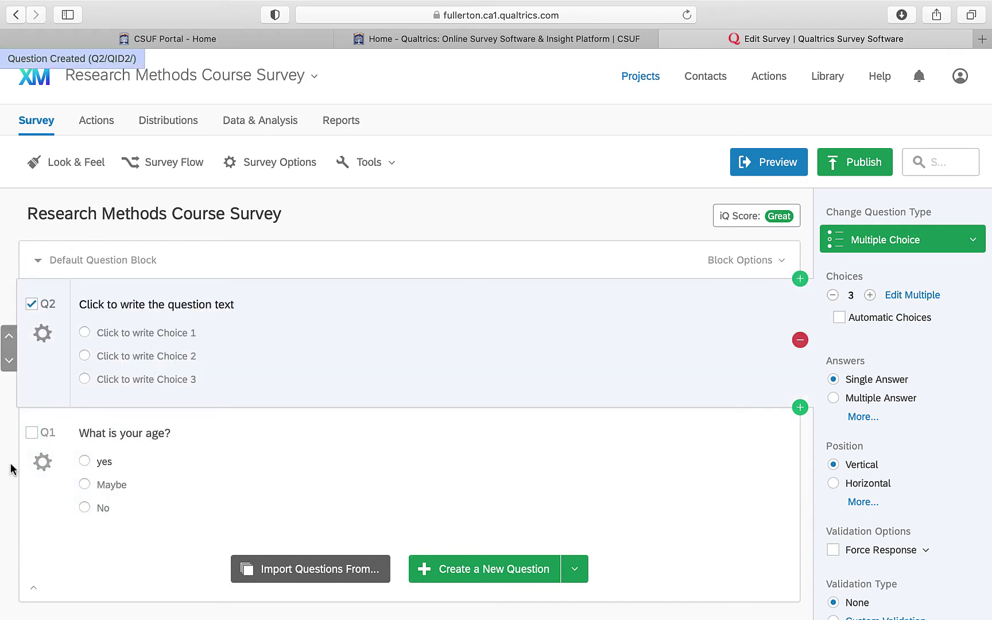
{"action": "left_click", "coordinate": [49, 309]}
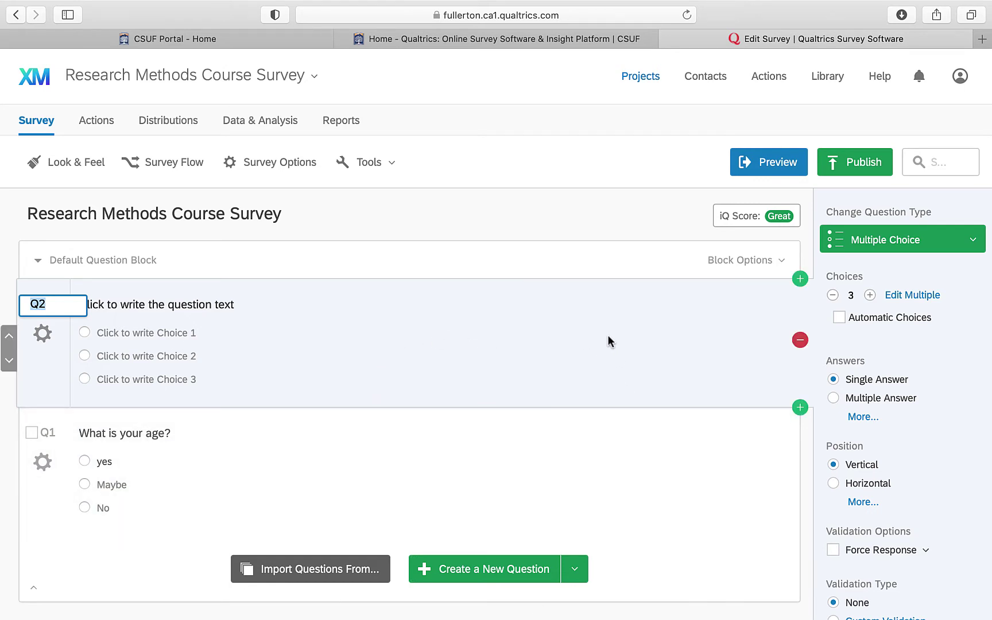
Publish the survey, select its anonymous link in the activation message, and close the message.
{"action": "left_click", "coordinate": [859, 172]}
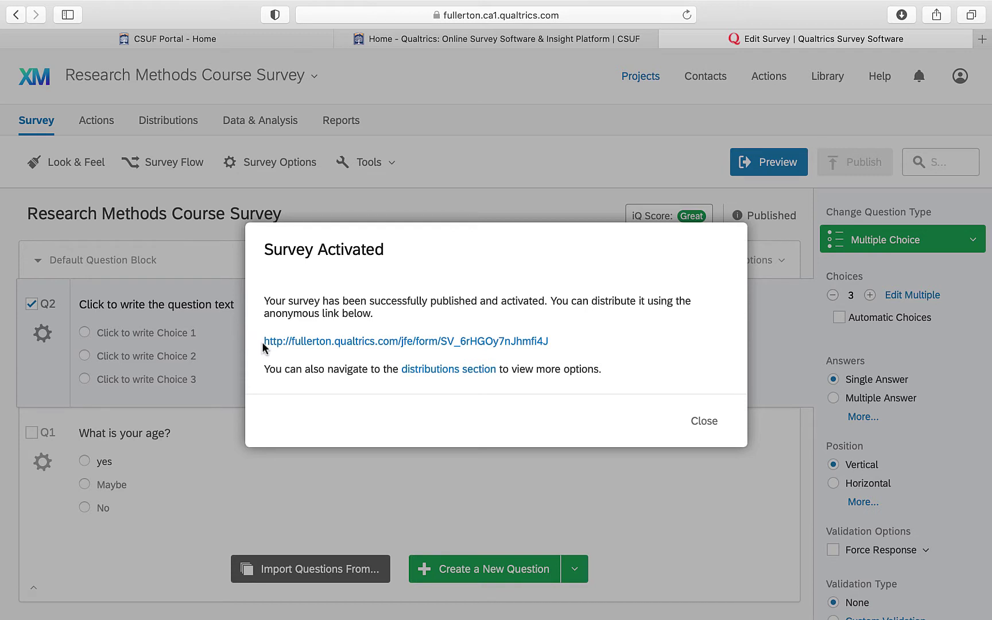
{"action": "left_click_drag", "start_coordinate": [263, 343], "coordinate": [610, 343]}
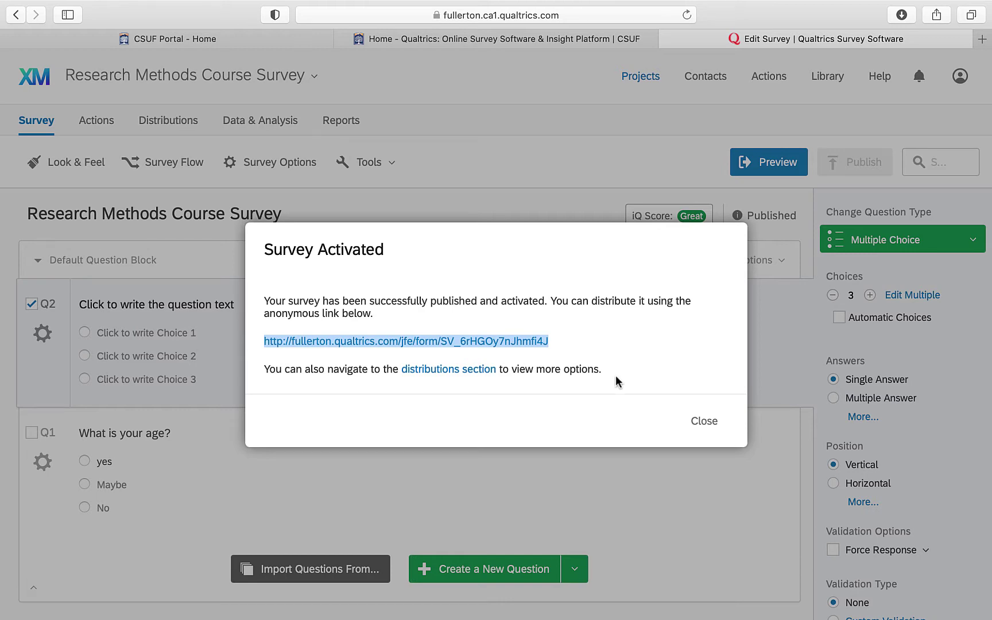
{"action": "left_click", "coordinate": [705, 422]}
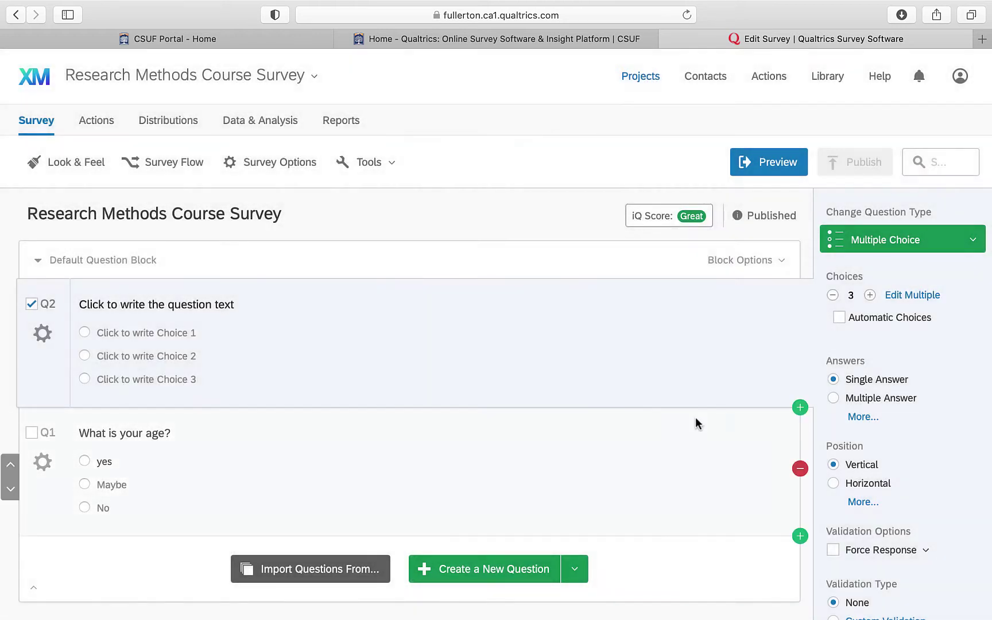
Return to the projects list and open the distribution options for Research Methods Course Survey.
{"action": "left_click", "coordinate": [644, 78]}
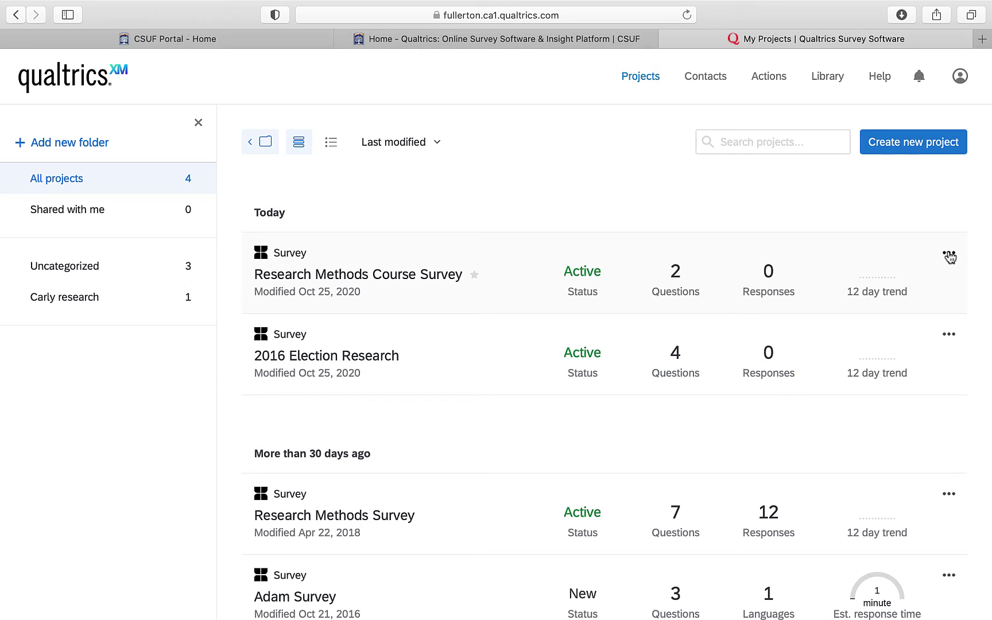
{"action": "left_click", "coordinate": [949, 256]}
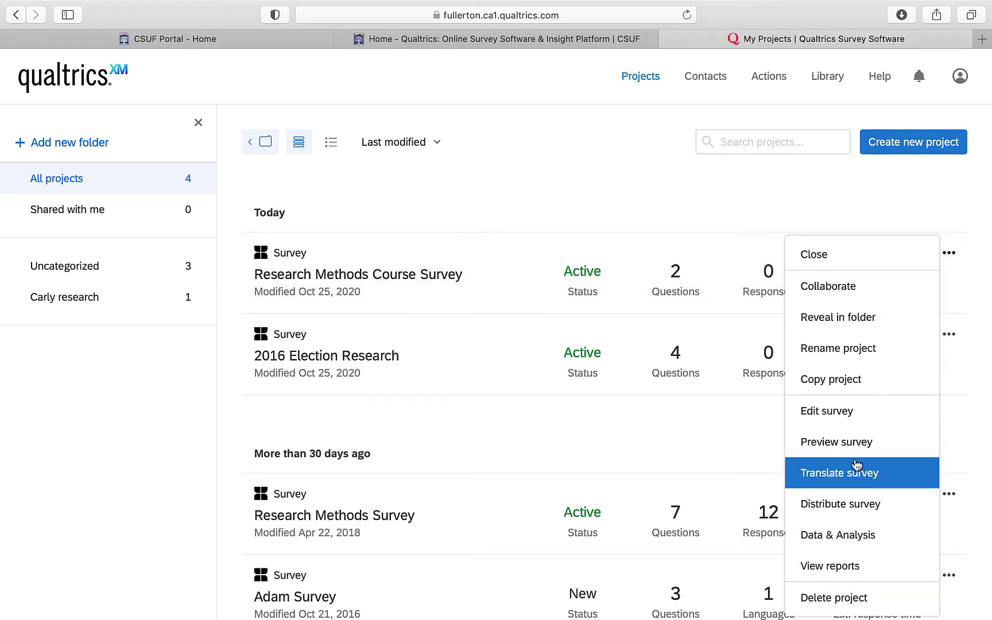
{"action": "left_click", "coordinate": [854, 505]}
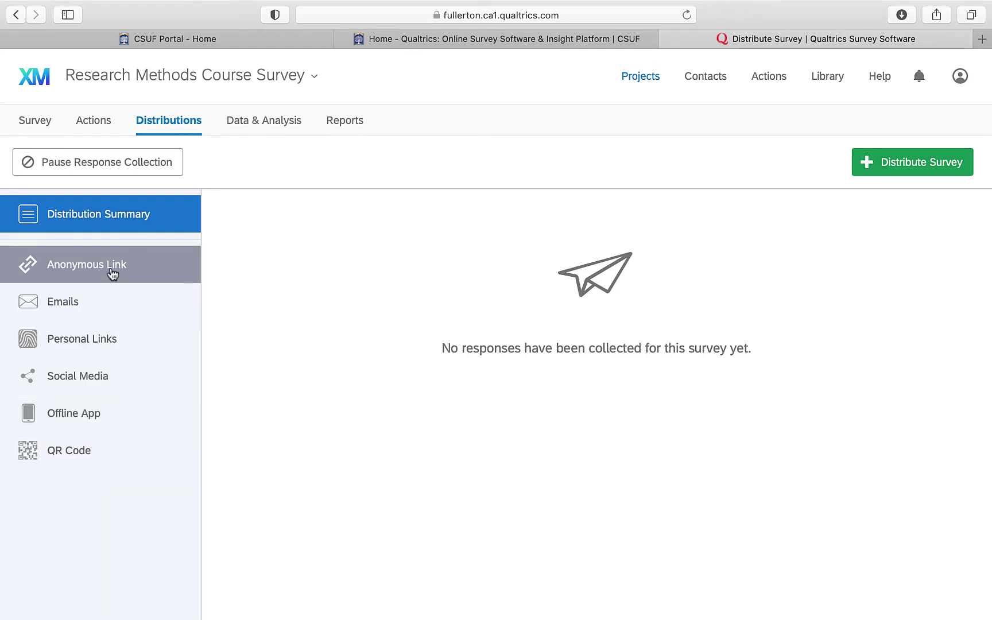
Show the anonymous survey link for Research Methods Course Survey and copy its full address.
{"action": "left_click", "coordinate": [116, 267]}
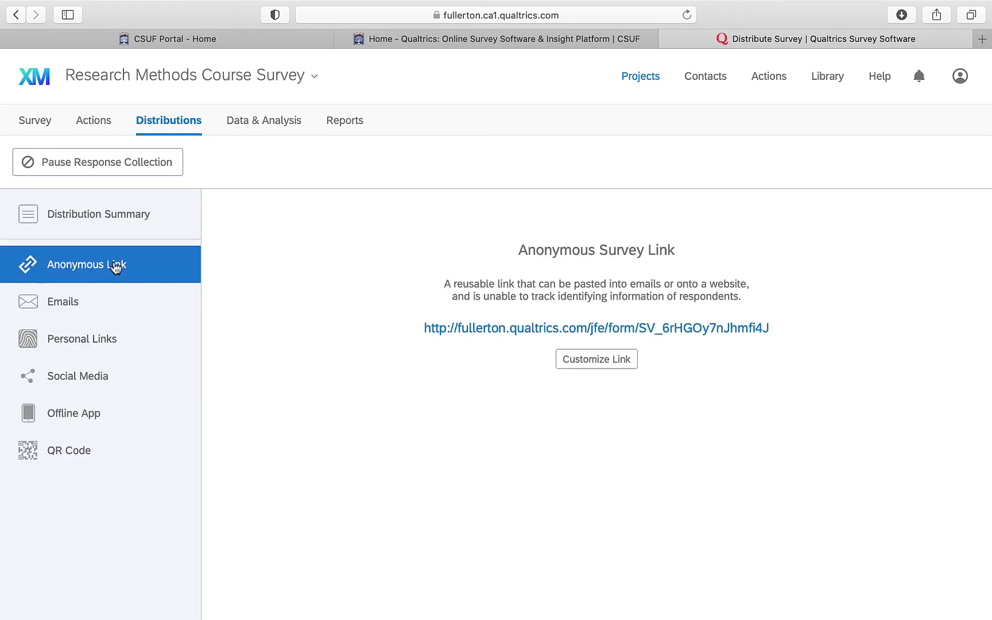
{"action": "left_click_drag", "start_coordinate": [777, 328], "coordinate": [420, 333]}
{"action": "key", "text": "super+c"}
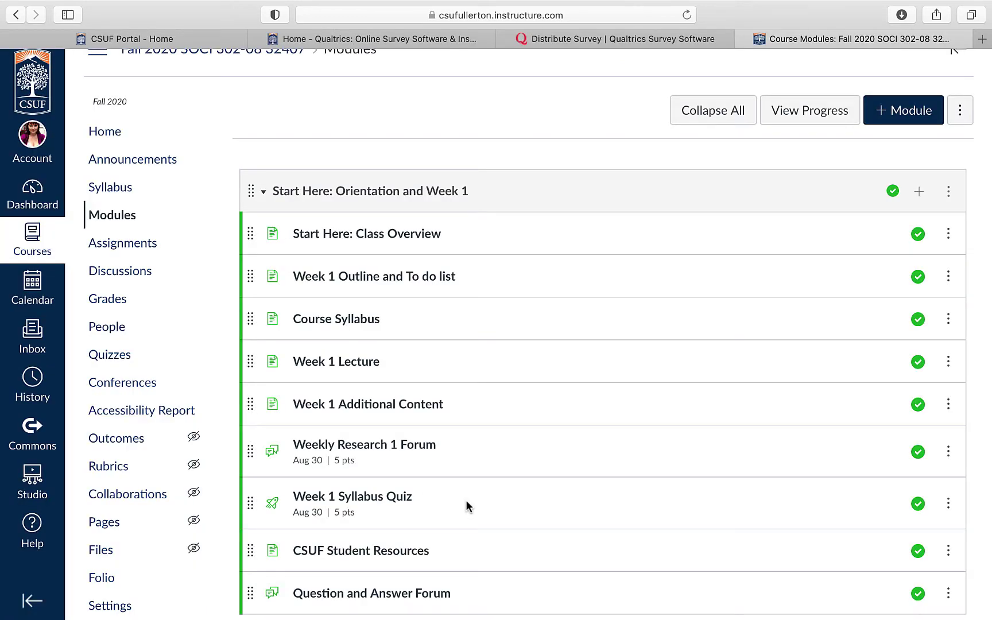
In the Canvas course modules, open the Forum for Surveys discussion.
{"action": "scroll", "coordinate": [467, 505], "scroll_direction": "down", "scroll_amount": 20}
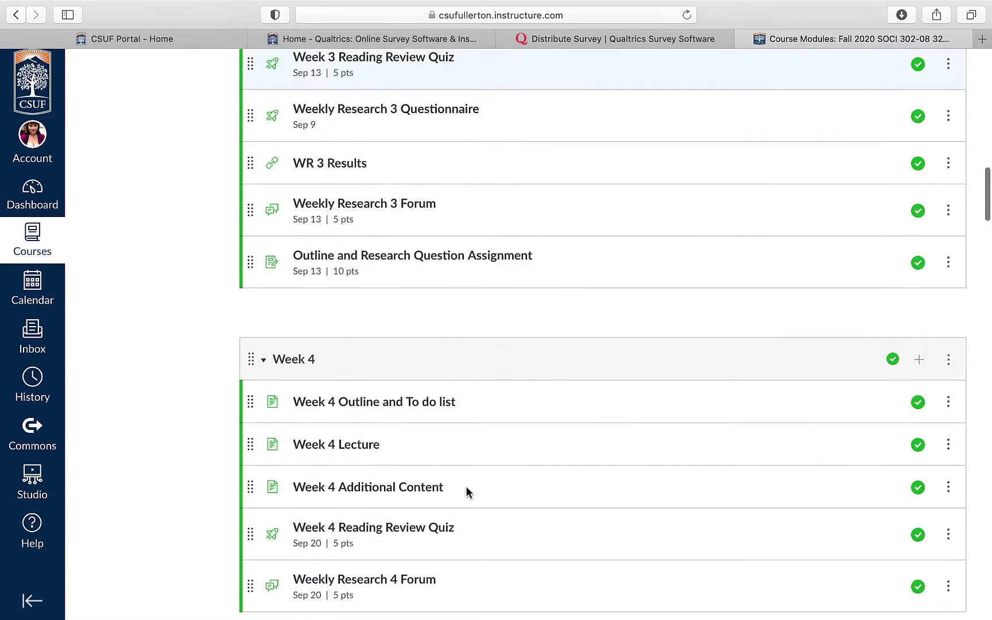
{"action": "scroll", "coordinate": [465, 493], "scroll_direction": "down", "scroll_amount": 20}
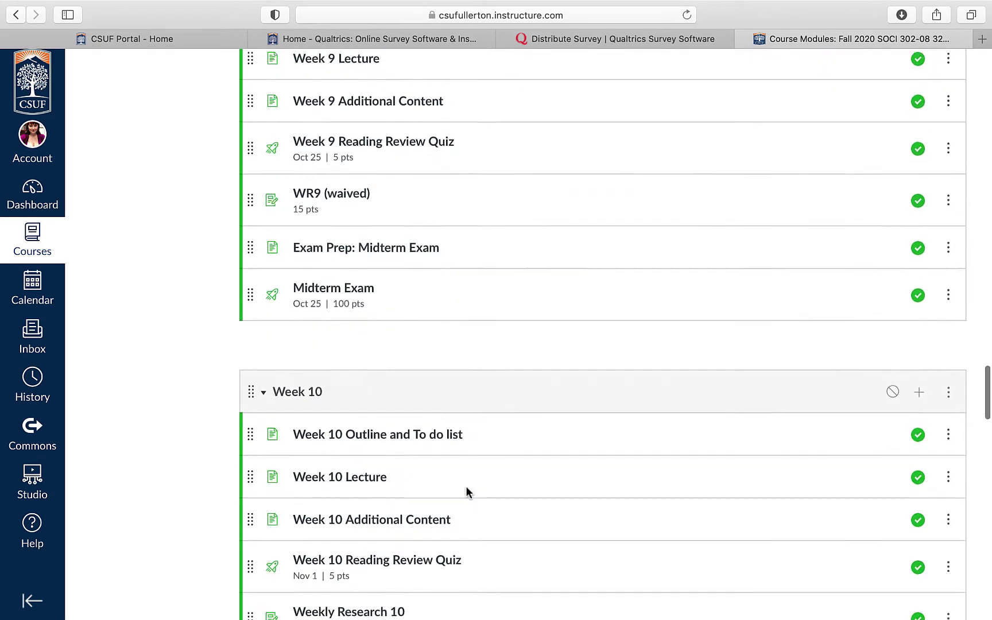
{"action": "scroll", "coordinate": [466, 486], "scroll_direction": "down", "scroll_amount": 3}
{"action": "left_click", "coordinate": [350, 447]}
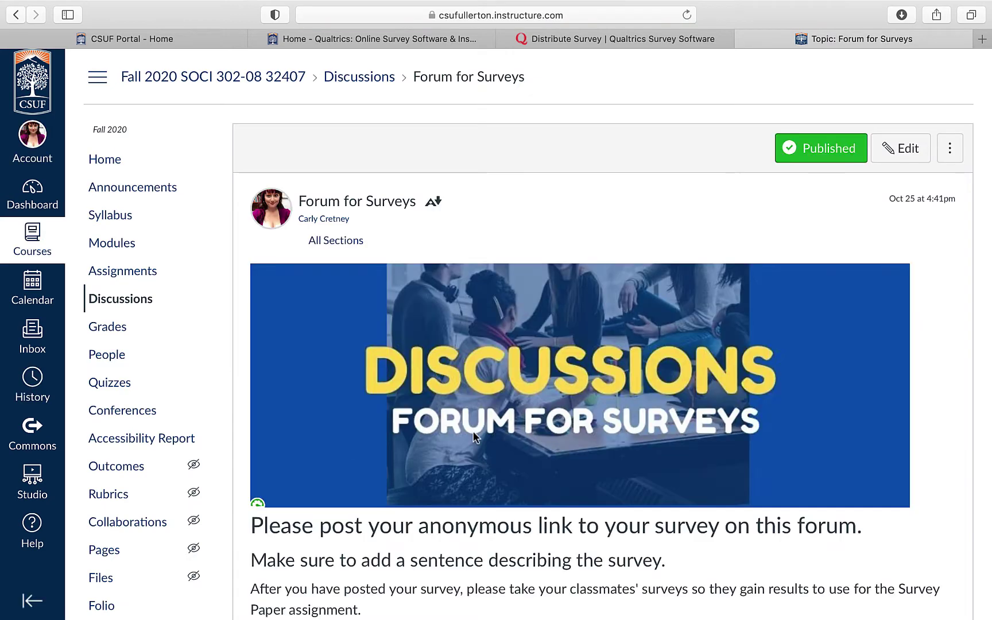
{"action": "scroll", "coordinate": [473, 432], "scroll_direction": "down", "scroll_amount": 5}
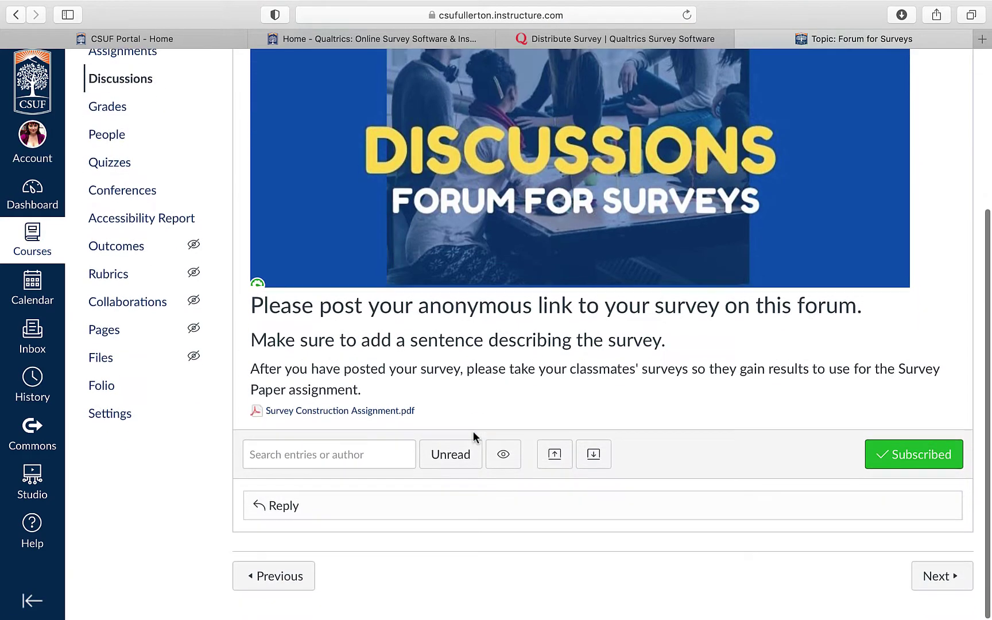
Start a reply to the forum topic and paste the copied anonymous survey link into it.
{"action": "left_click", "coordinate": [291, 510]}
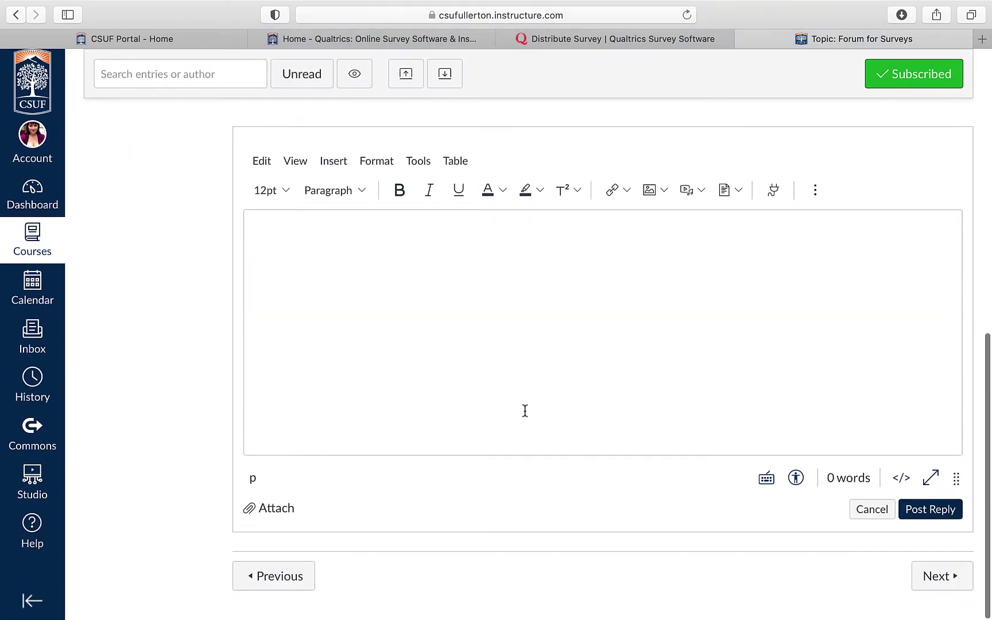
{"action": "left_click", "coordinate": [360, 273]}
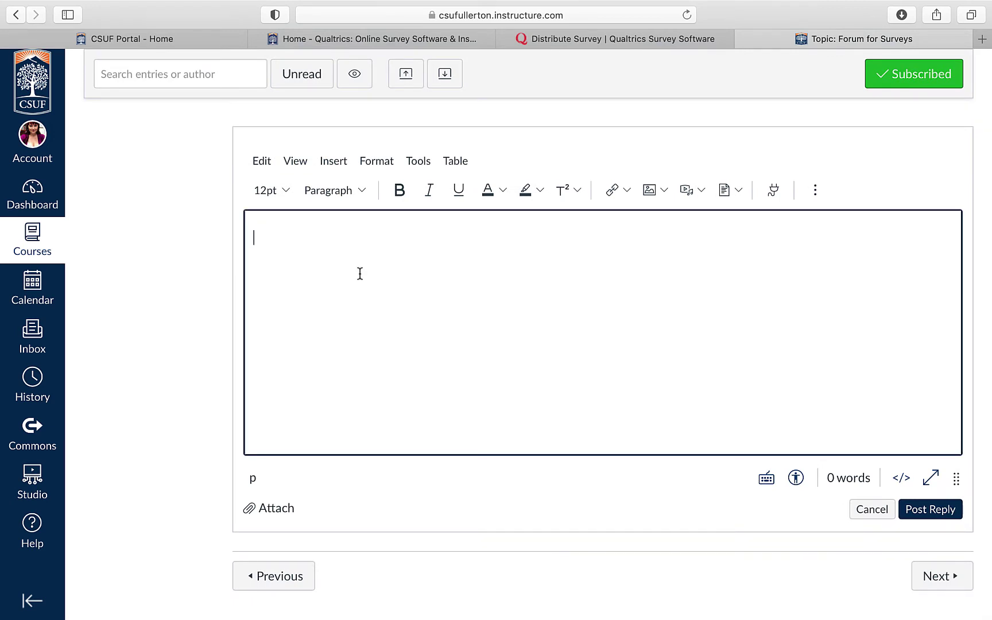
{"action": "key", "text": "super+v"}
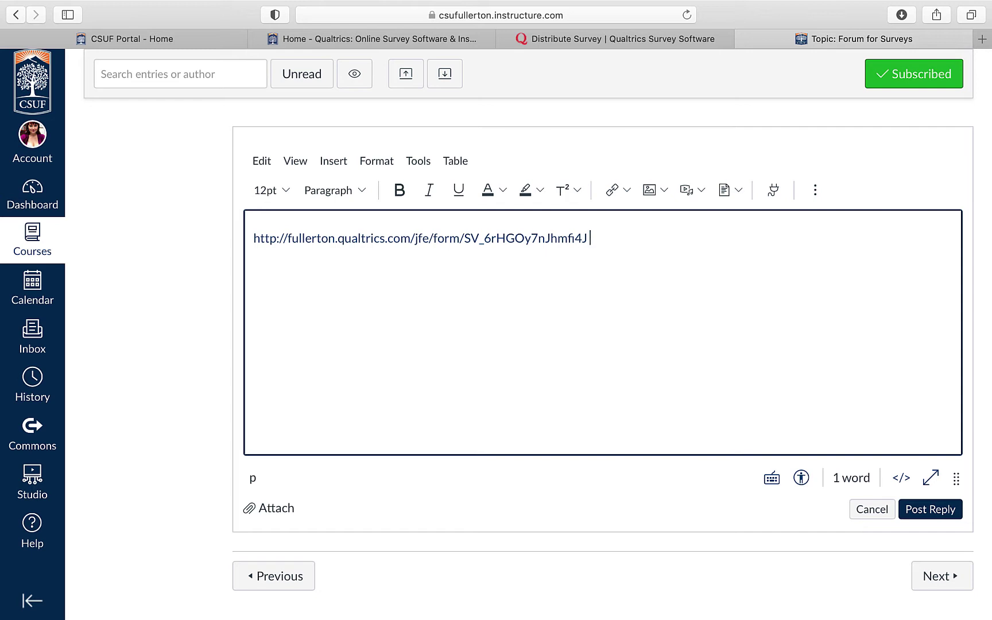
Below the link, add the description "This survey is about student support for a female presidential candidate.".
{"action": "key", "text": "Return"}
{"action": "type", "text": "This survey "}
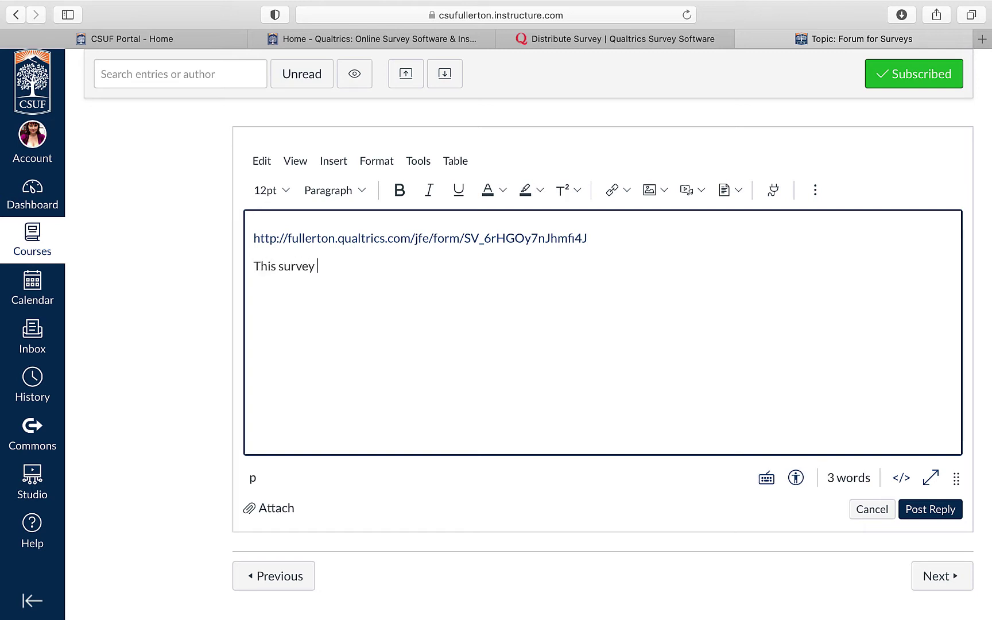
{"action": "type", "text": "is about student support for a p"}
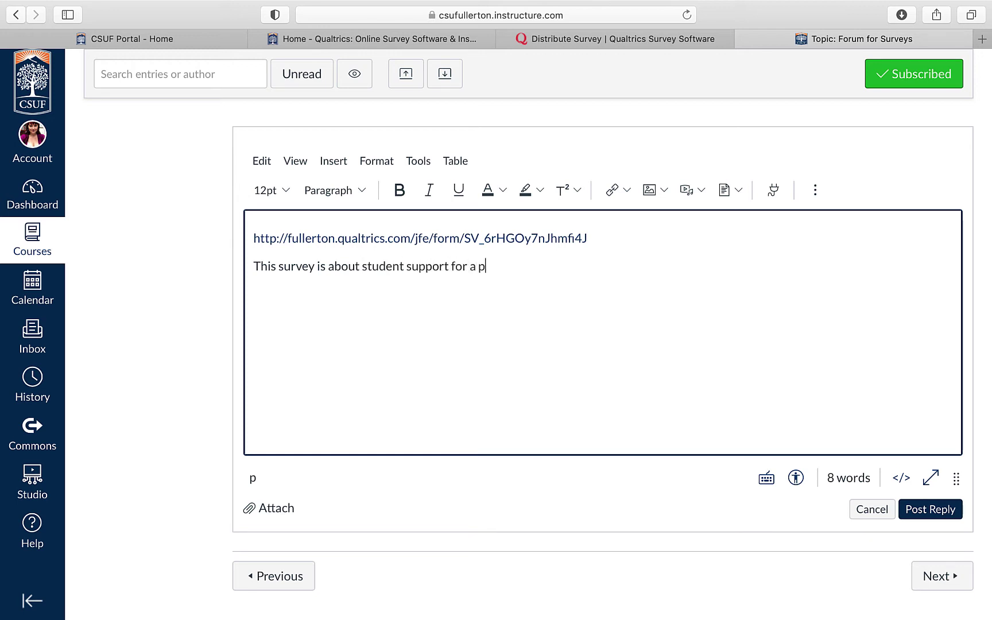
{"action": "key", "text": "BackSpace"}
{"action": "type", "text": "female presid"}
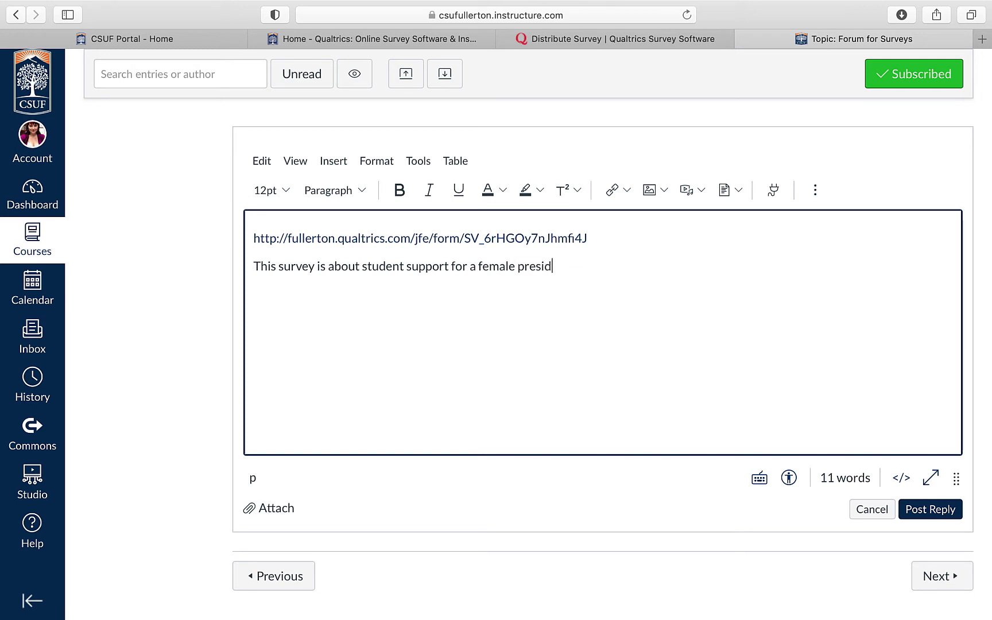
{"action": "type", "text": "ential candidate."}
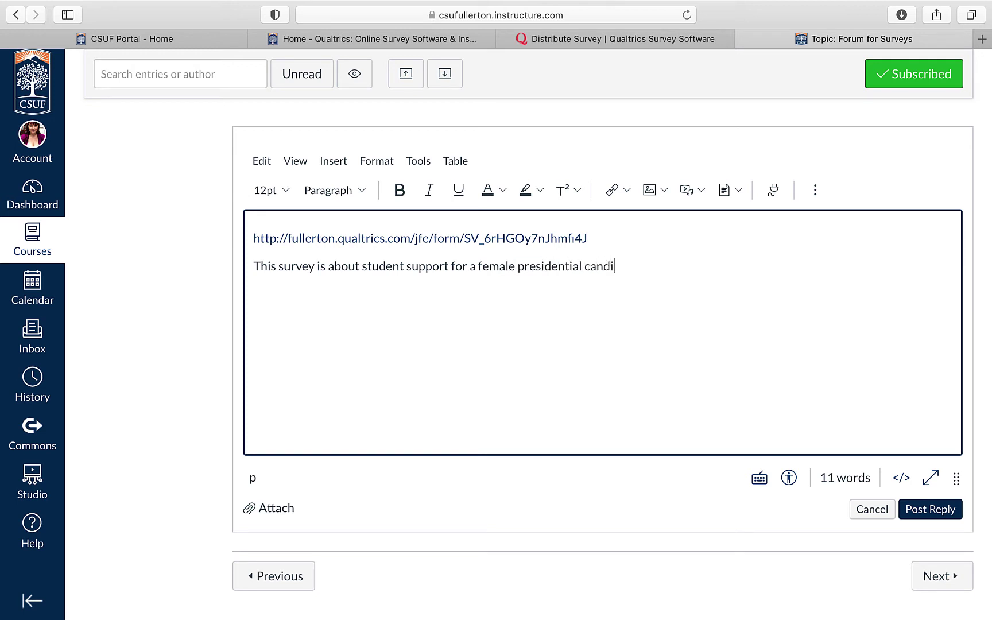
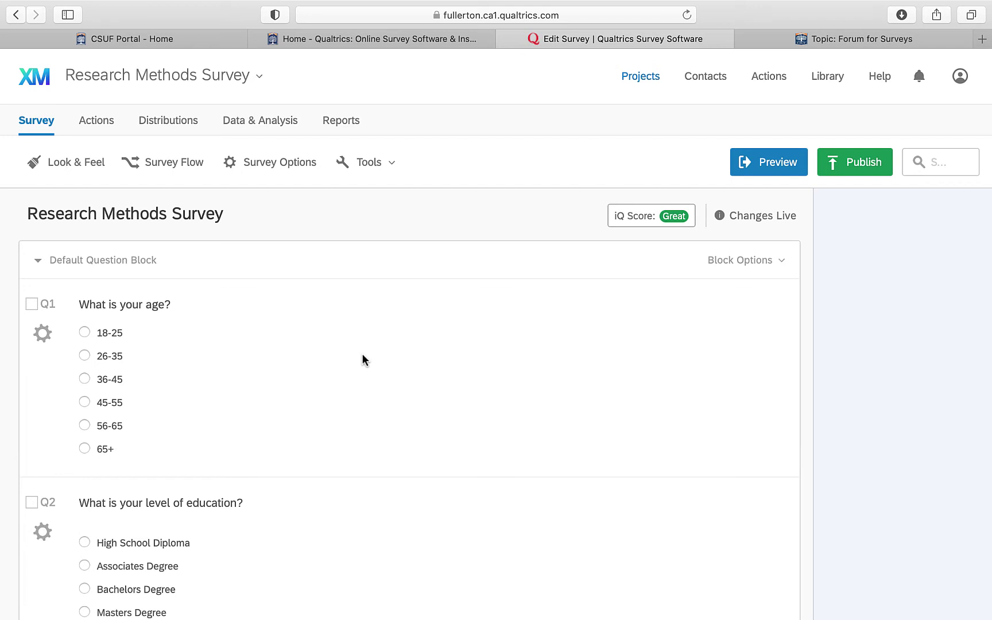
Open the crosstabs for the Research Methods Survey data in Qualtrics and skip the Crosstab Updates tour.
{"action": "left_click", "coordinate": [240, 124]}
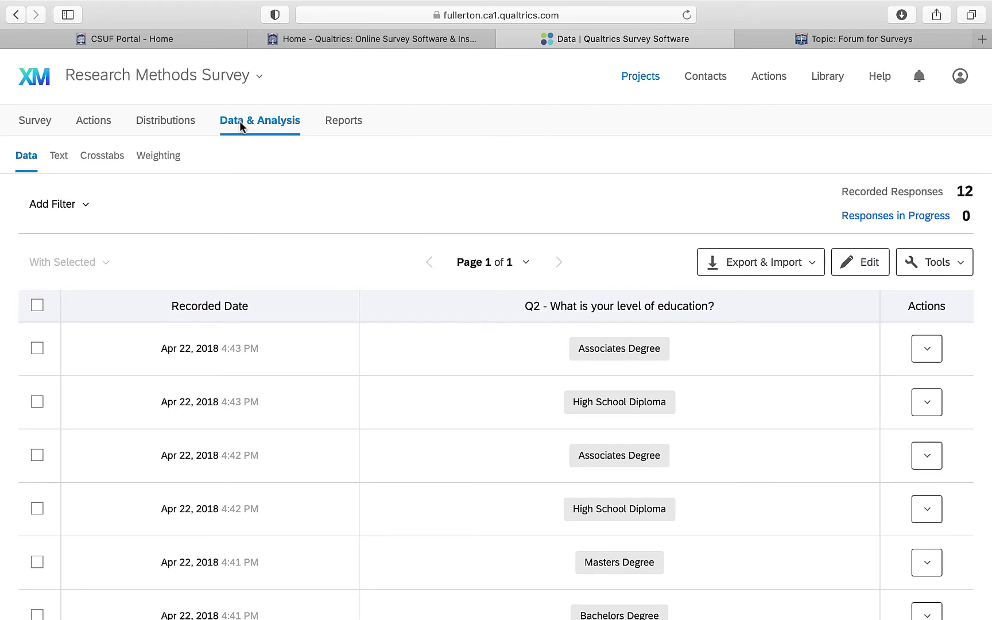
{"action": "left_click", "coordinate": [107, 157]}
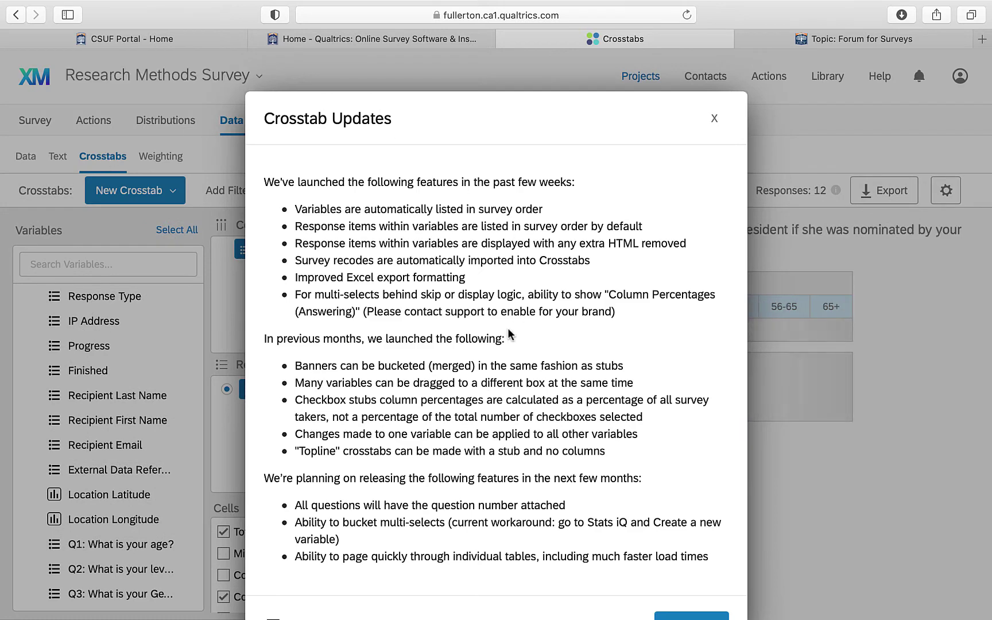
{"action": "scroll", "coordinate": [502, 342], "scroll_direction": "down", "scroll_amount": 1}
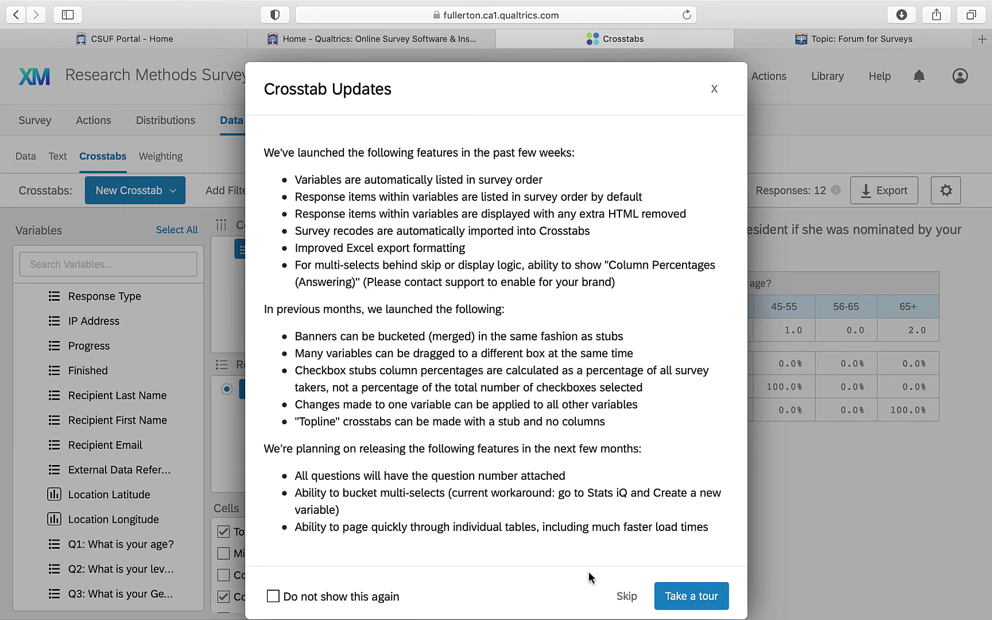
{"action": "left_click", "coordinate": [627, 596]}
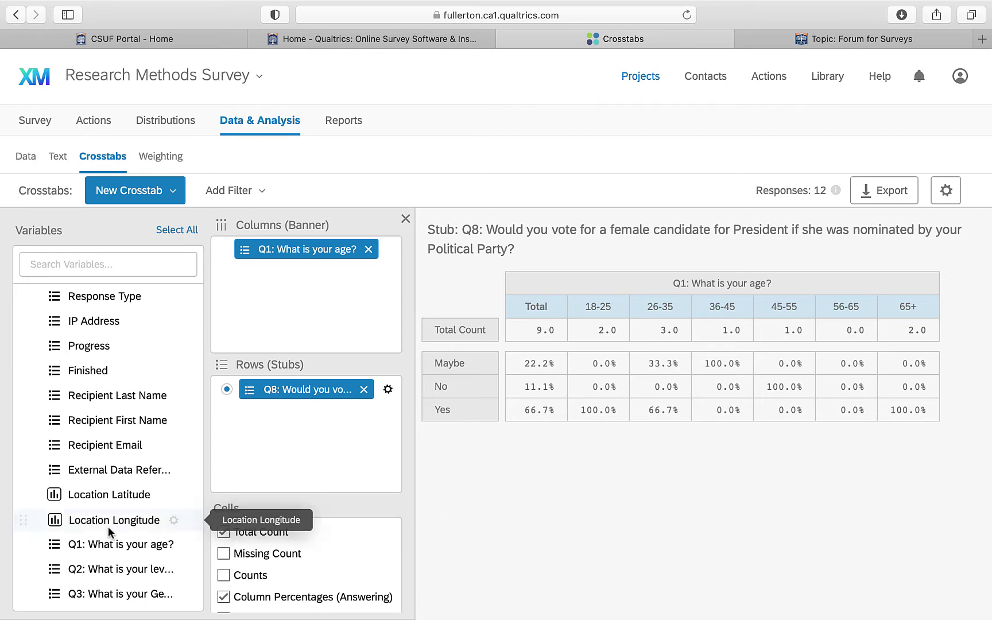
Replace the age question in the crosstab's banner columns with Q2, the level of education question.
{"action": "scroll", "coordinate": [86, 537], "scroll_direction": "down", "scroll_amount": 4}
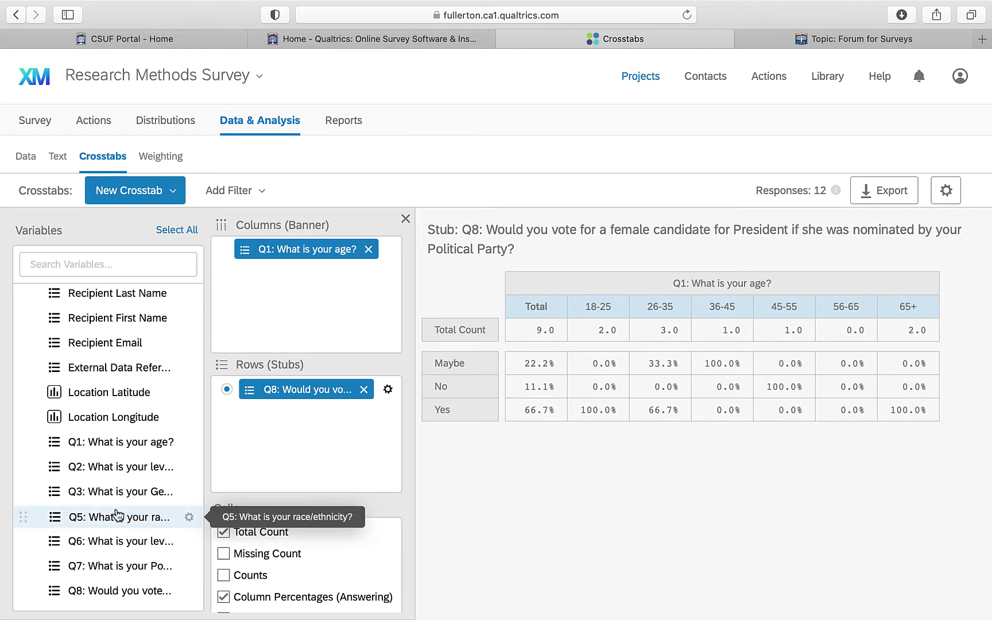
{"action": "scroll", "coordinate": [55, 514], "scroll_direction": "up", "scroll_amount": 5}
{"action": "scroll", "coordinate": [100, 552], "scroll_direction": "down", "scroll_amount": 3}
{"action": "scroll", "coordinate": [101, 552], "scroll_direction": "down", "scroll_amount": 2}
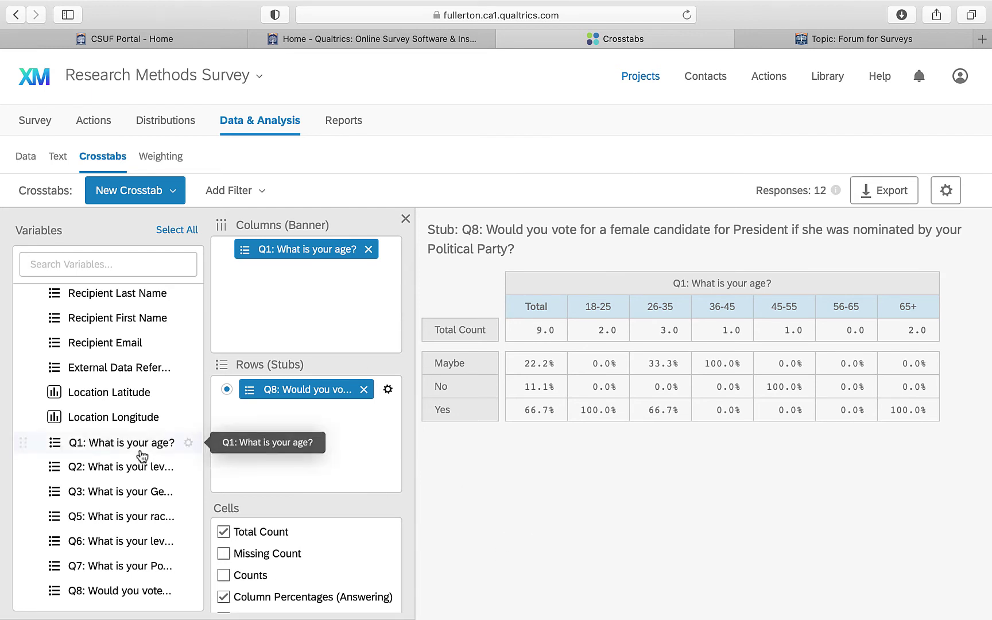
{"action": "left_click_drag", "start_coordinate": [172, 467], "coordinate": [261, 276]}
{"action": "left_click", "coordinate": [369, 250]}
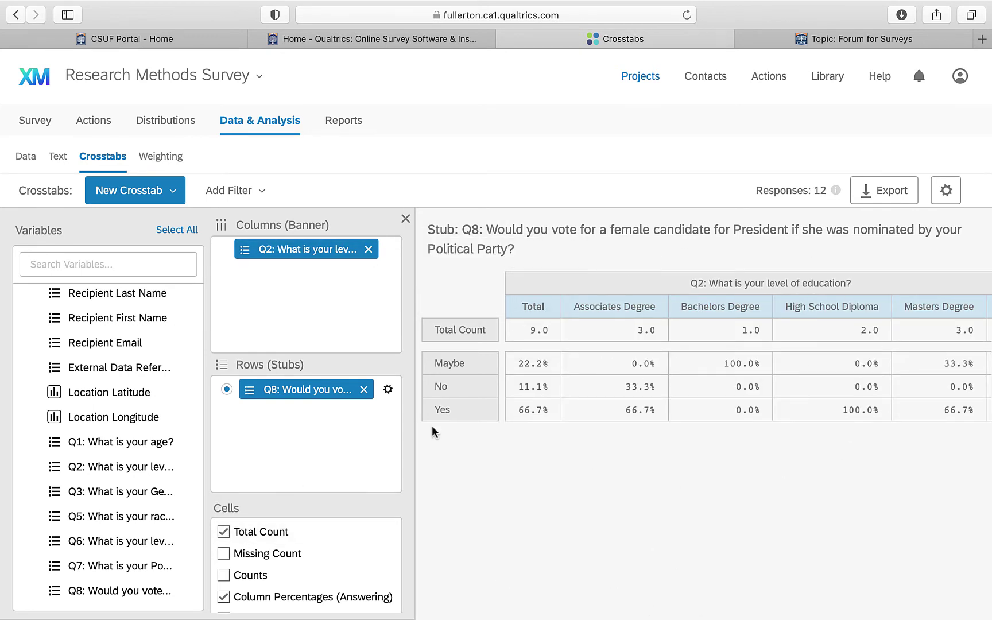
Put Q1, the age question, back in the banner columns and remove the level of education question.
{"action": "left_click_drag", "start_coordinate": [92, 450], "coordinate": [308, 286]}
{"action": "left_click", "coordinate": [369, 249]}
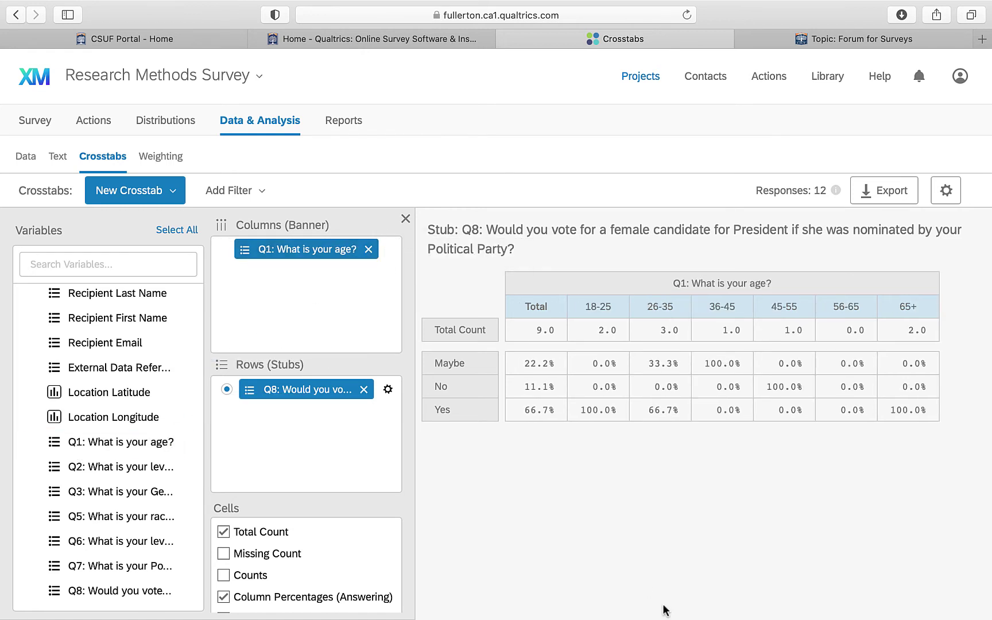
{"action": "left_click", "coordinate": [872, 200]}
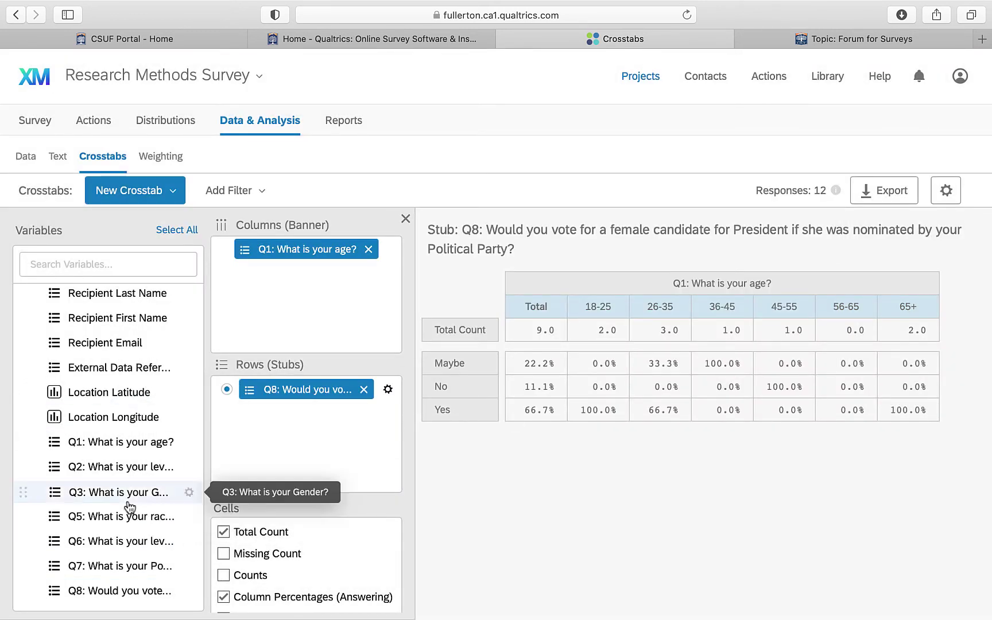
Swap the crosstab's column variable to Q3, the gender question, and switch it back to Q1, the age question.
{"action": "left_click_drag", "start_coordinate": [128, 493], "coordinate": [319, 276]}
{"action": "left_click", "coordinate": [369, 250]}
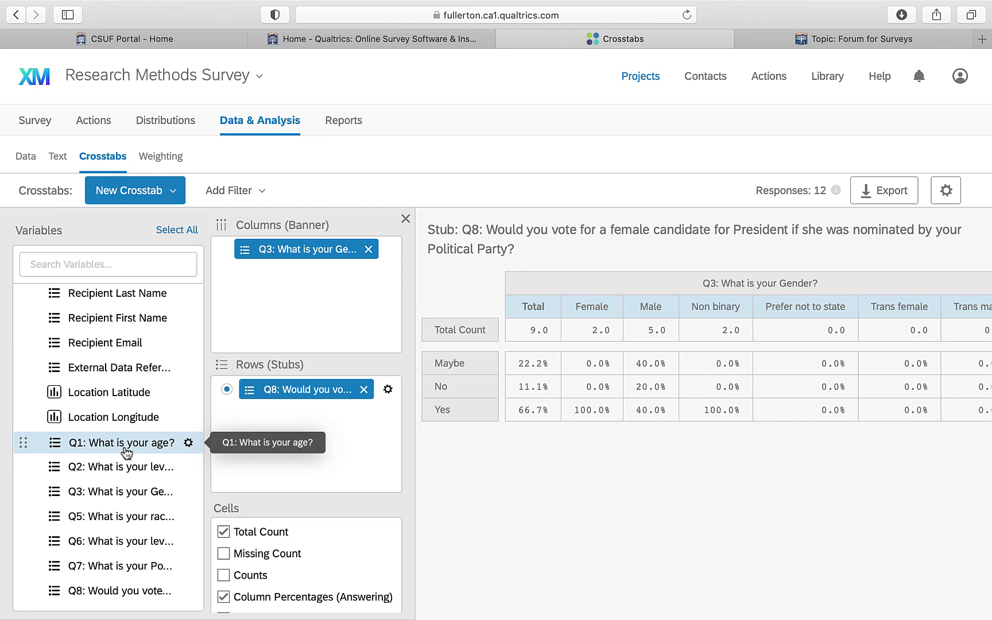
{"action": "left_click_drag", "start_coordinate": [127, 453], "coordinate": [371, 247]}
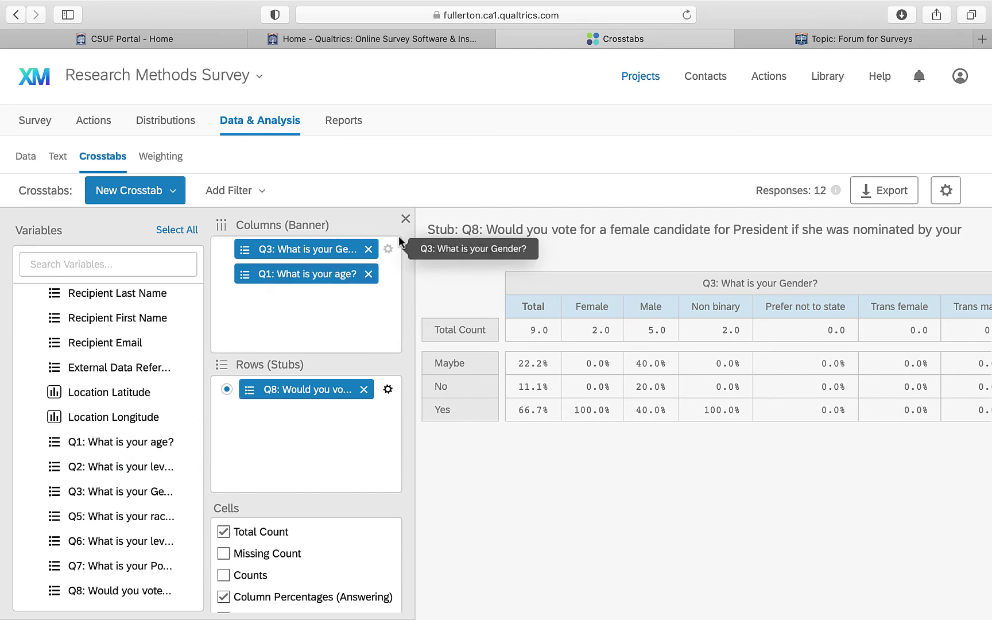
{"action": "left_click", "coordinate": [369, 249]}
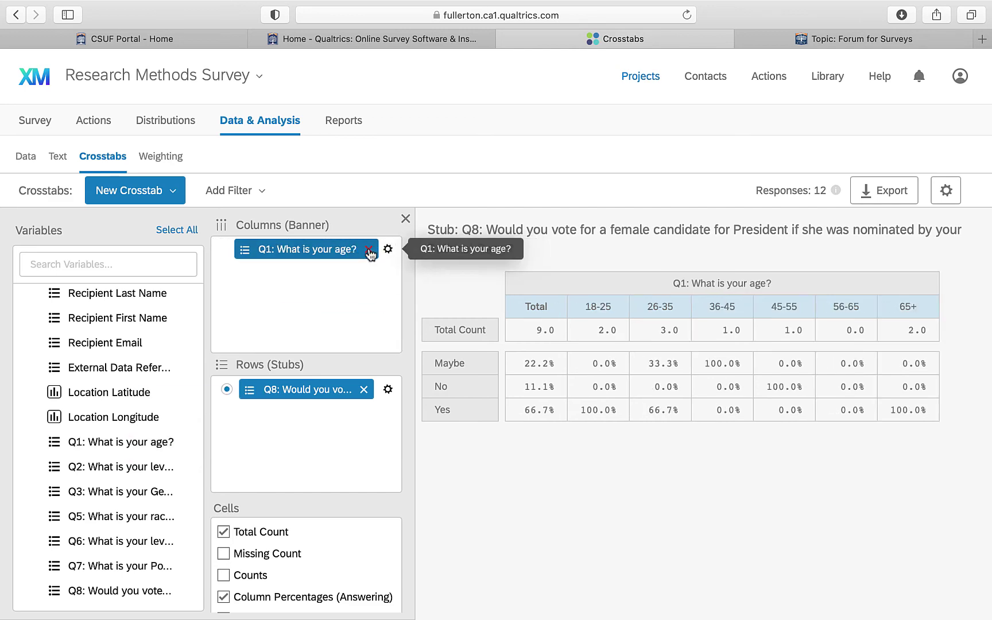
Export the current crosstab with all stubs to Excel and allow the download from the Qualtrics site.
{"action": "left_click", "coordinate": [885, 194]}
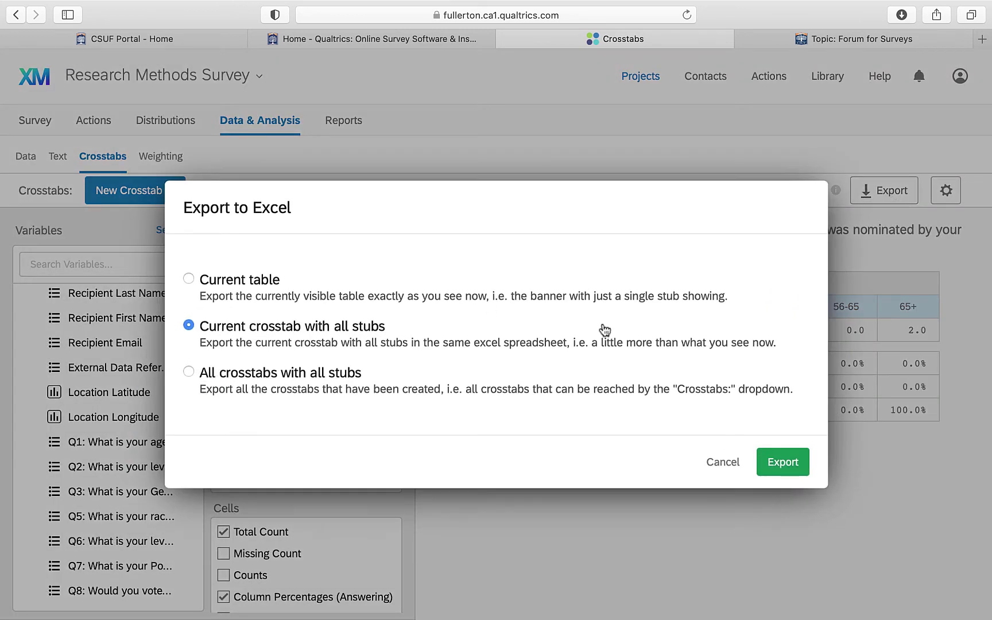
{"action": "left_click", "coordinate": [773, 461]}
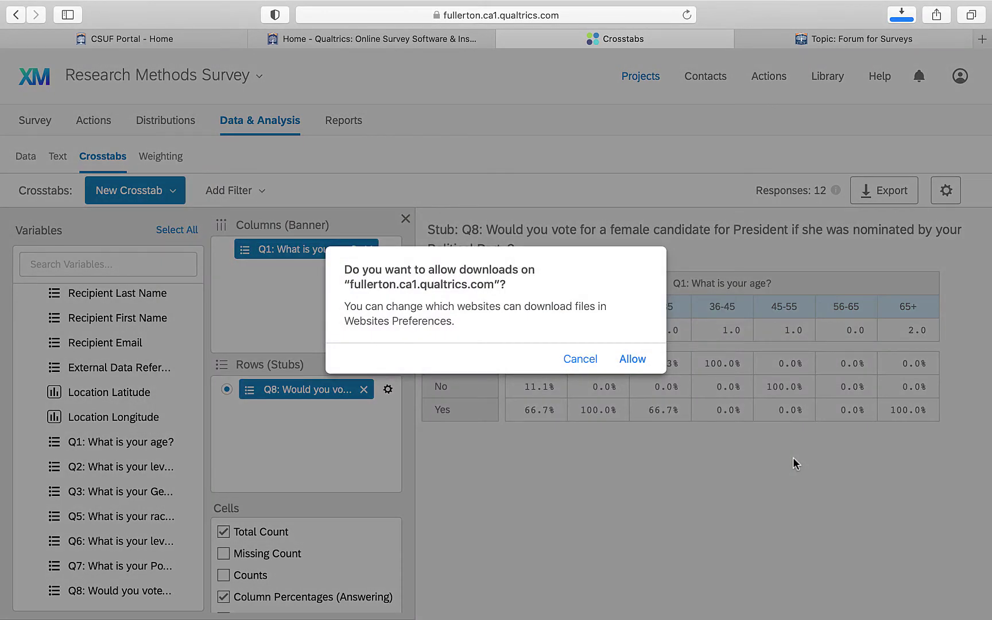
{"action": "left_click", "coordinate": [632, 362]}
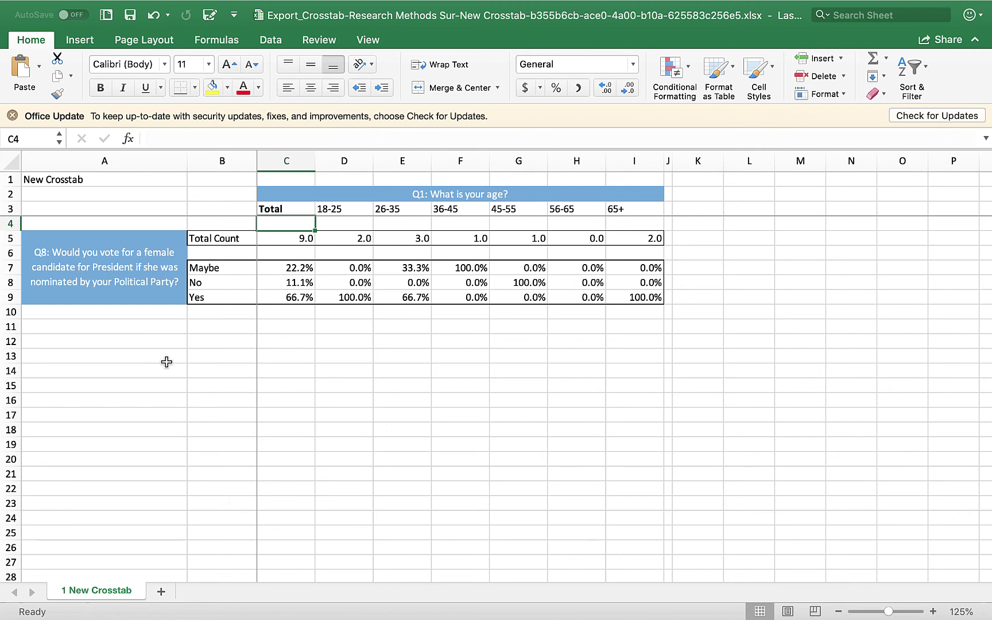
In the exported Excel workbook, select the whole crosstab table, cells A1 through J10.
{"action": "left_click_drag", "start_coordinate": [33, 180], "coordinate": [666, 326]}
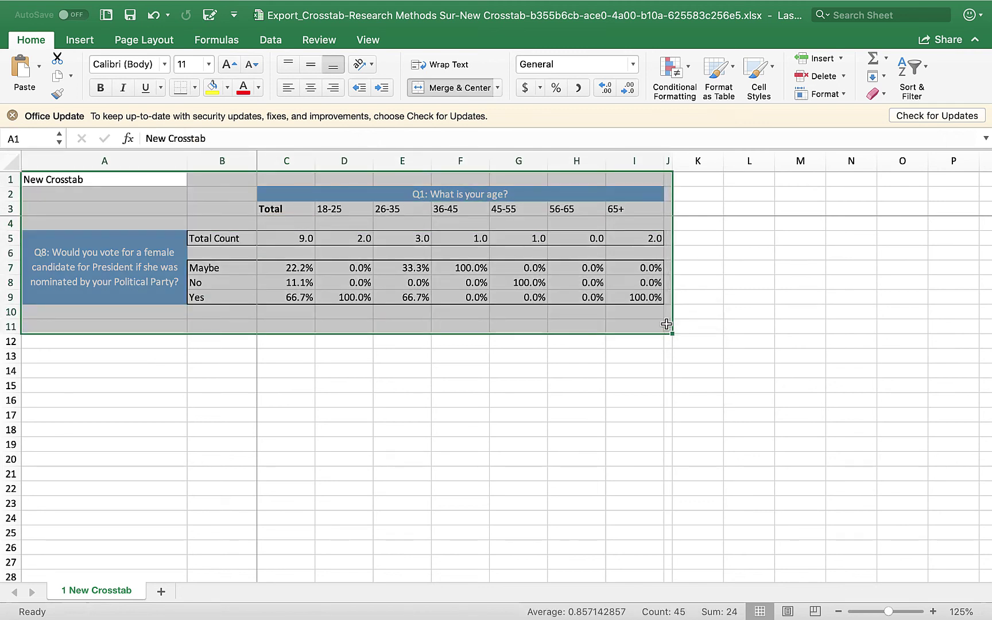
{"action": "left_click", "coordinate": [404, 428]}
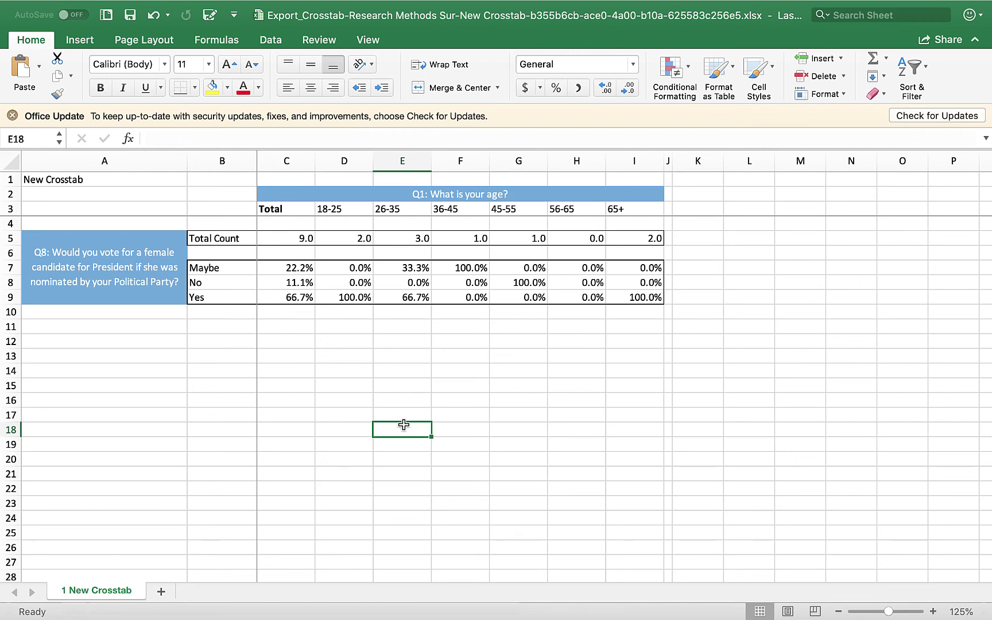
{"action": "left_click_drag", "start_coordinate": [34, 180], "coordinate": [765, 225]}
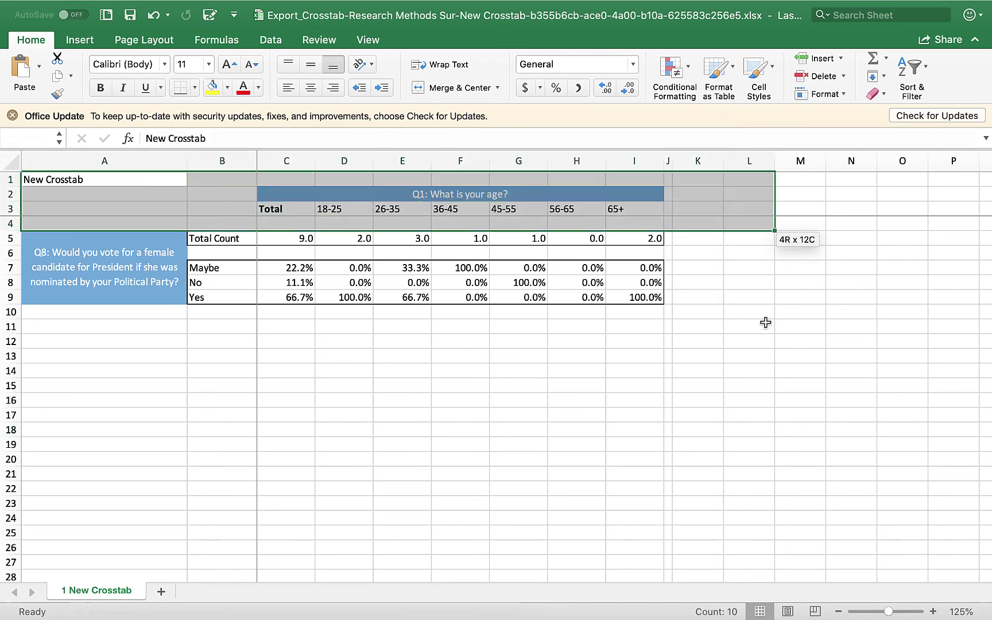
{"action": "left_click_drag", "start_coordinate": [766, 323], "coordinate": [668, 305]}
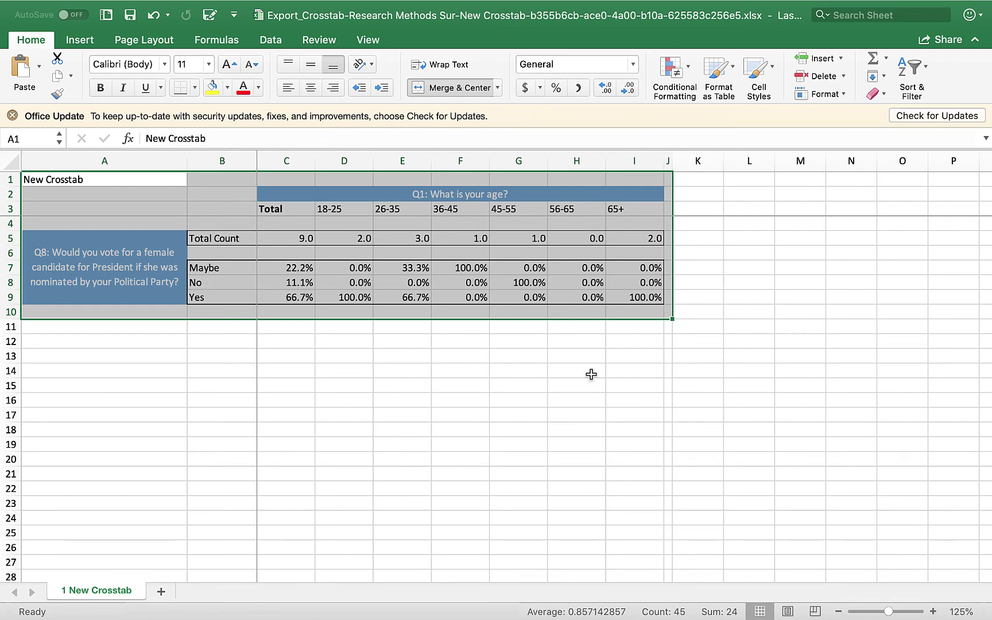
Switch to the Canvas course modules in the browser and open the Survey Construction Assignment page under Week 8.
{"action": "key", "text": "super+Tab"}
{"action": "scroll", "coordinate": [498, 468], "scroll_direction": "down", "scroll_amount": 20}
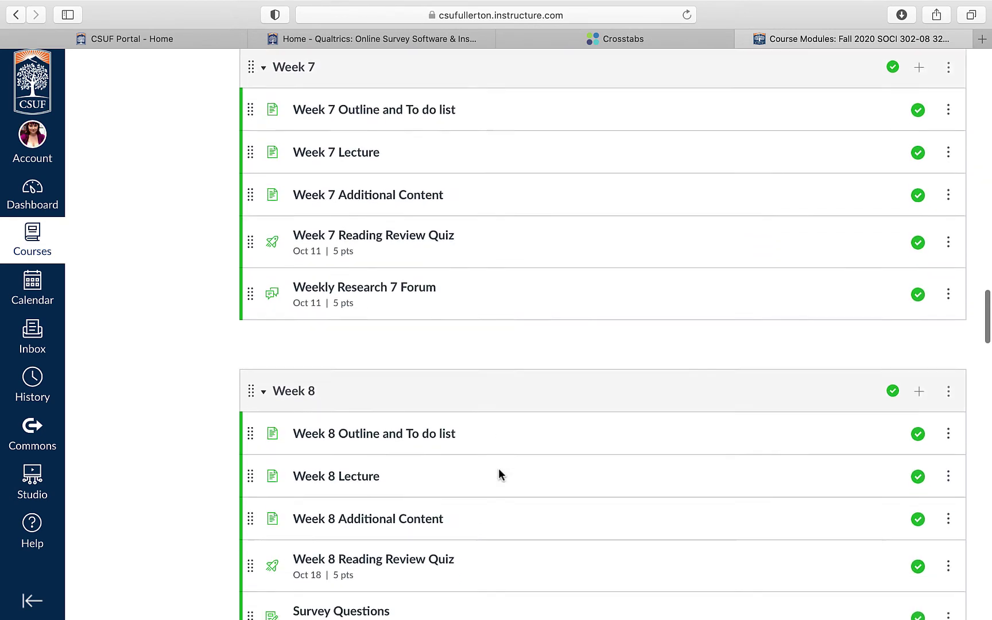
{"action": "scroll", "coordinate": [499, 471], "scroll_direction": "down", "scroll_amount": 2}
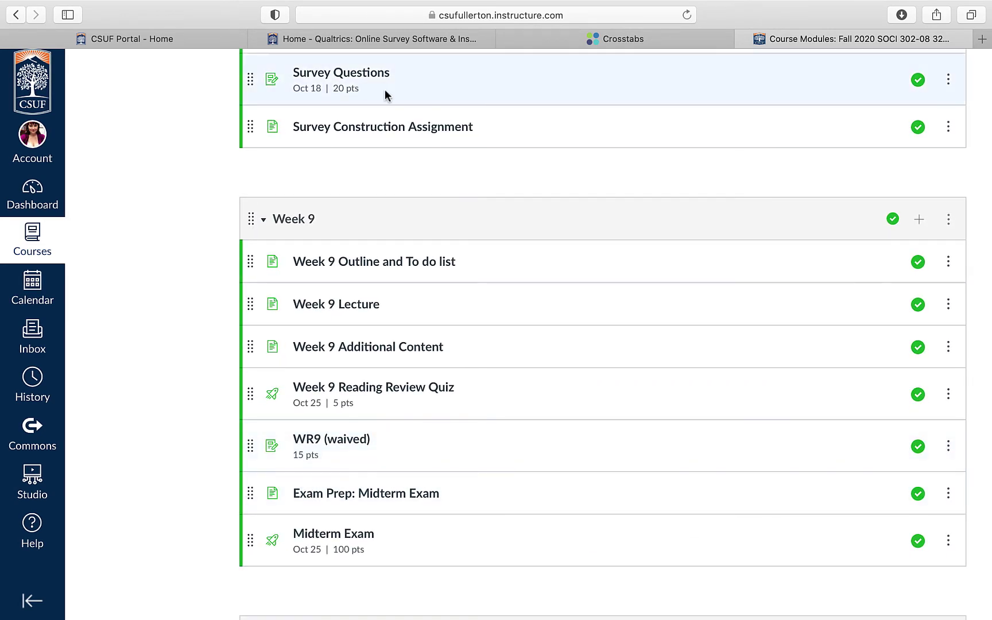
{"action": "left_click", "coordinate": [383, 128]}
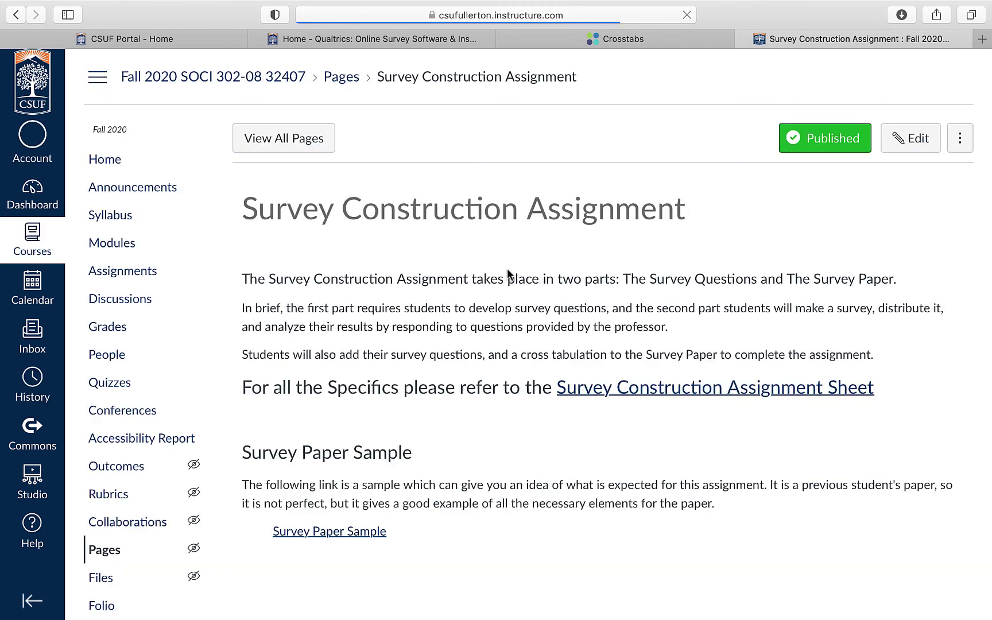
{"action": "scroll", "coordinate": [402, 405], "scroll_direction": "down", "scroll_amount": 3}
{"action": "scroll", "coordinate": [403, 405], "scroll_direction": "down", "scroll_amount": 1}
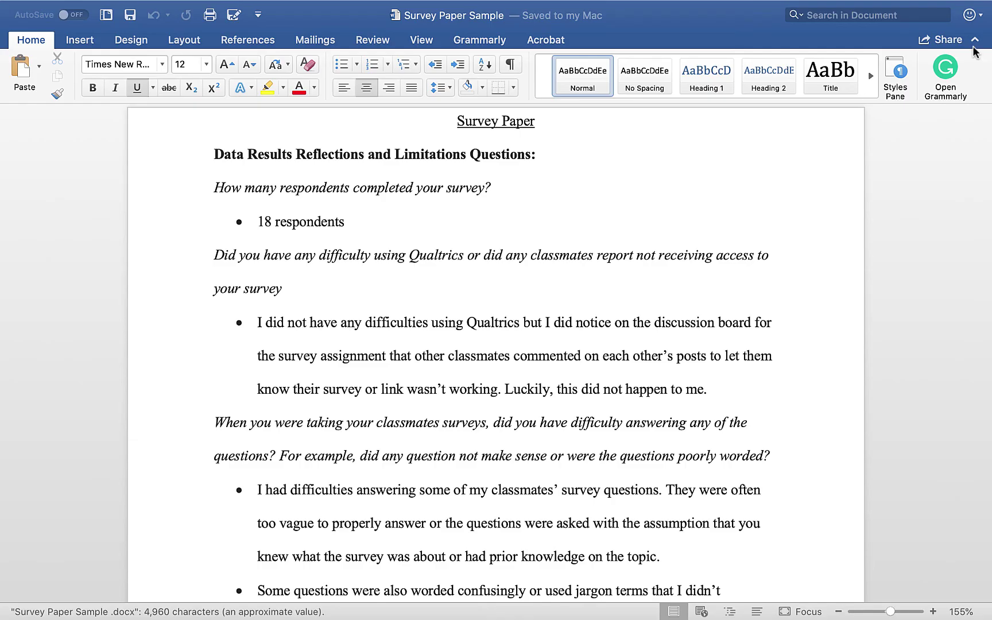
Collapse the ribbon in the Survey Paper Sample document and review its data results, reflections and limitations answers and its survey questions.
{"action": "left_click", "coordinate": [975, 40]}
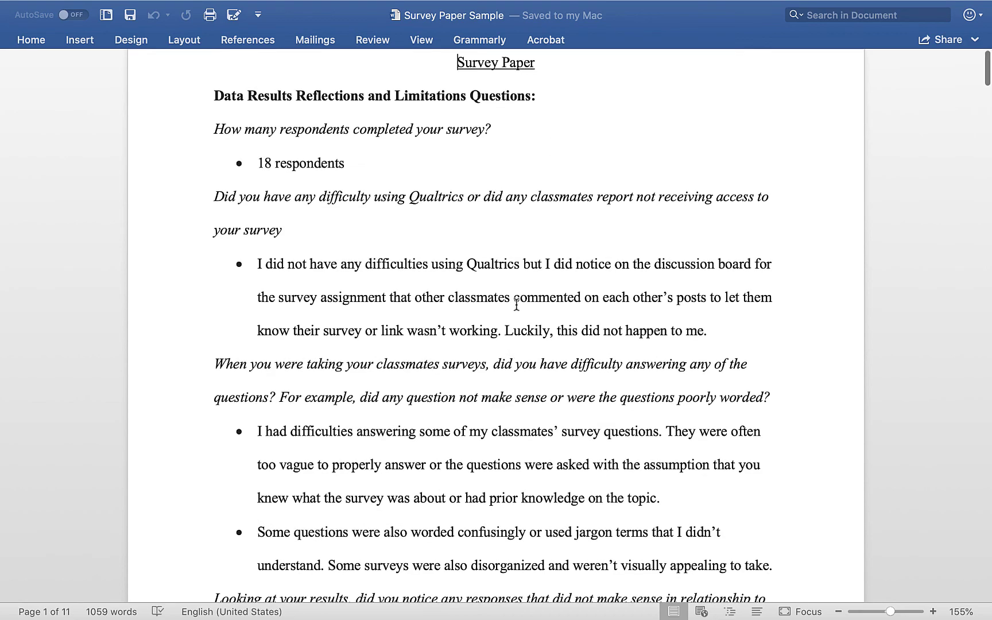
{"action": "scroll", "coordinate": [515, 299], "scroll_direction": "down", "scroll_amount": 20}
{"action": "scroll", "coordinate": [516, 295], "scroll_direction": "down", "scroll_amount": 15}
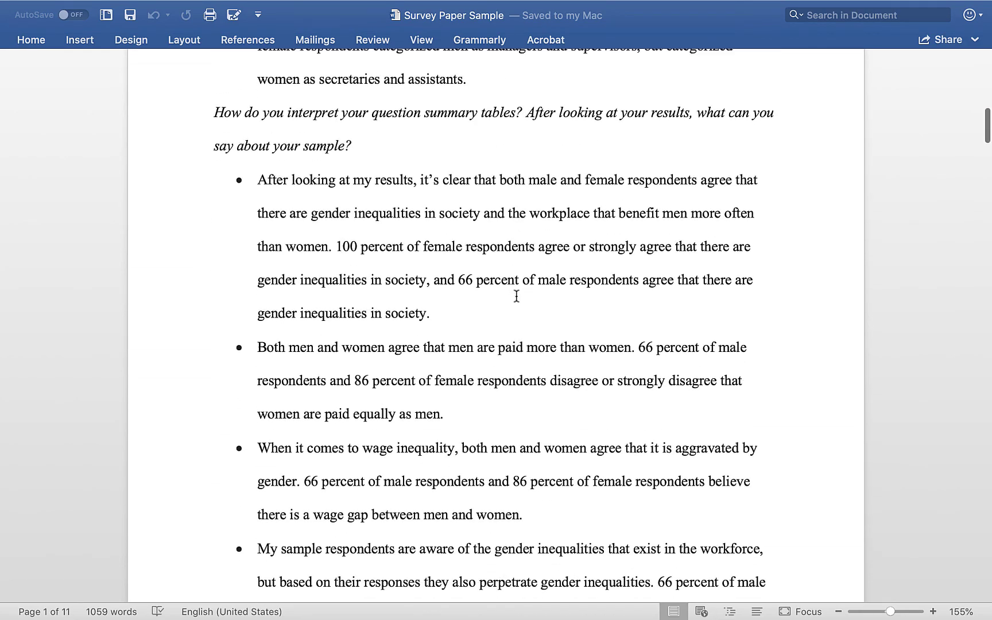
{"action": "scroll", "coordinate": [516, 296], "scroll_direction": "down", "scroll_amount": 15}
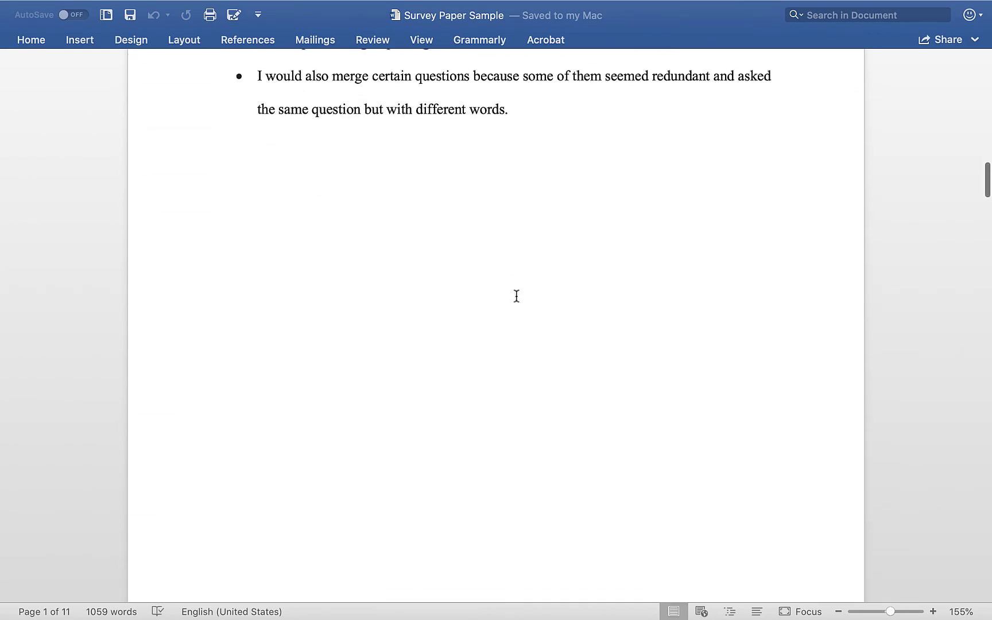
{"action": "scroll", "coordinate": [516, 295], "scroll_direction": "up", "scroll_amount": 2}
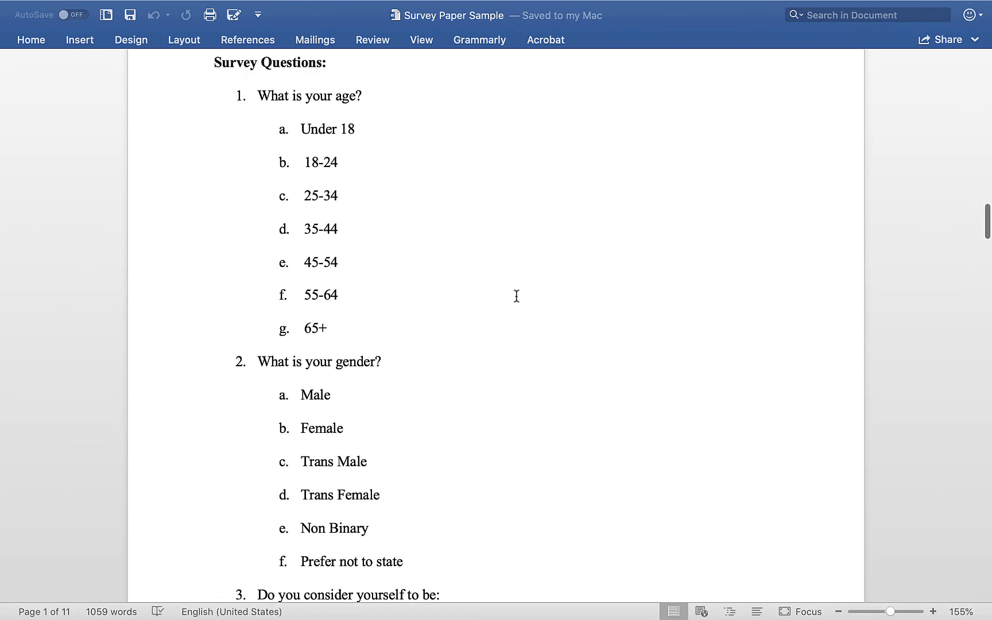
{"action": "scroll", "coordinate": [516, 295], "scroll_direction": "down", "scroll_amount": 10}
{"action": "scroll", "coordinate": [516, 296], "scroll_direction": "down", "scroll_amount": 15}
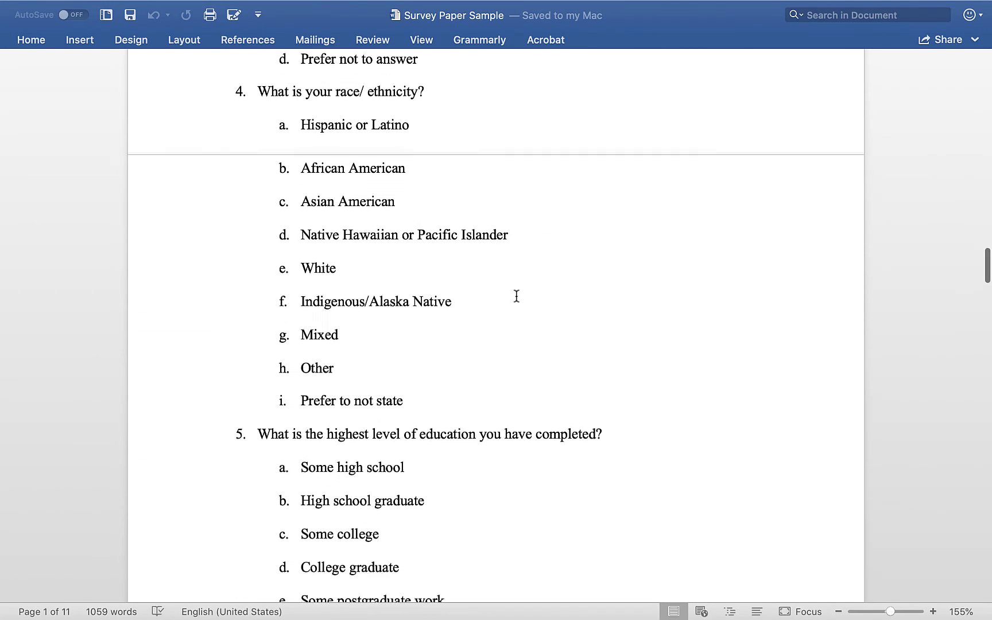
{"action": "scroll", "coordinate": [516, 296], "scroll_direction": "down", "scroll_amount": 15}
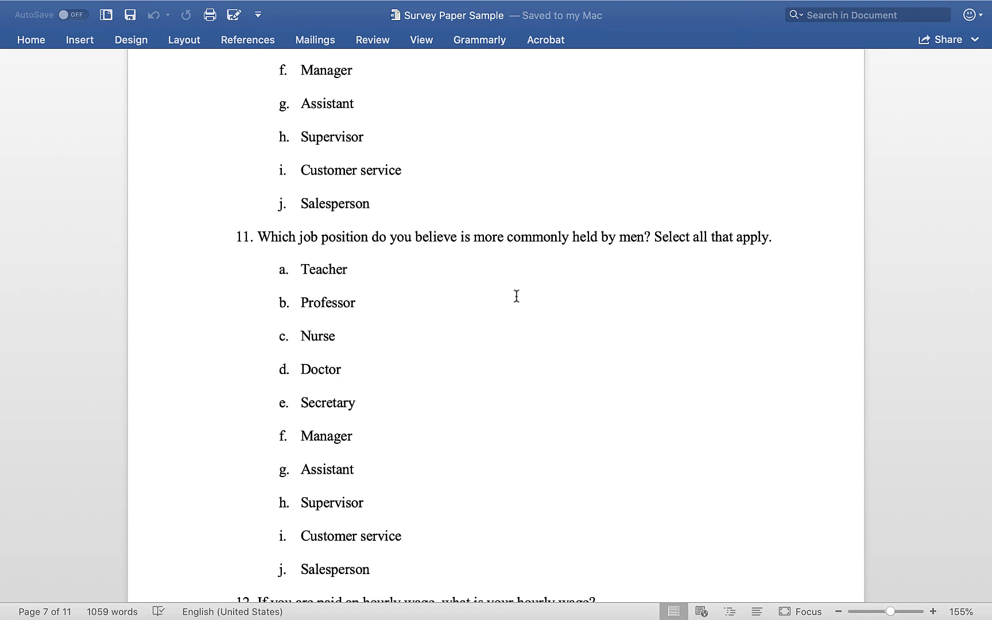
{"action": "scroll", "coordinate": [516, 296], "scroll_direction": "down", "scroll_amount": 2}
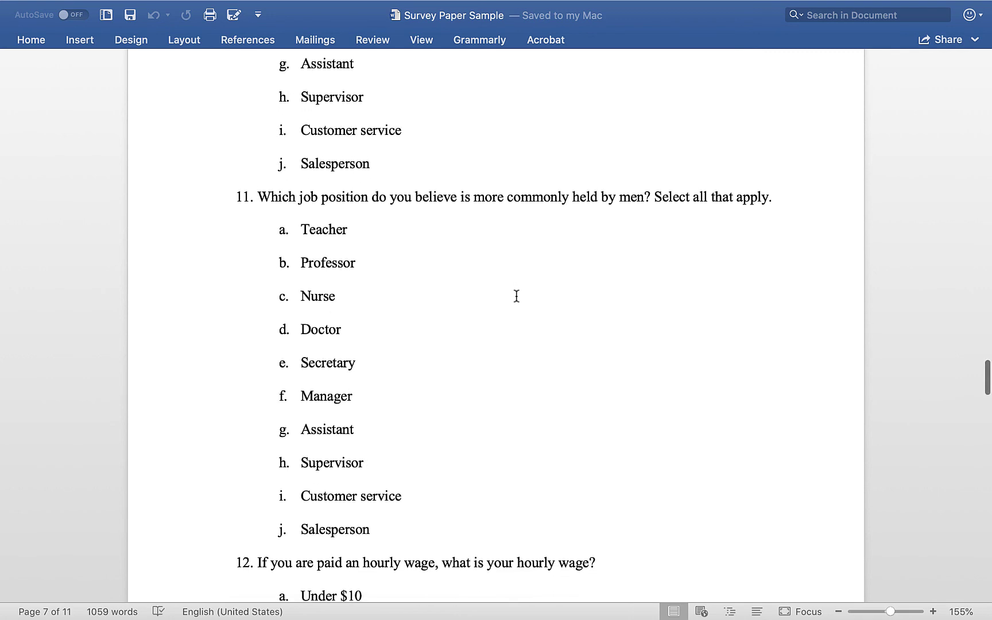
{"action": "scroll", "coordinate": [516, 296], "scroll_direction": "down", "scroll_amount": 20}
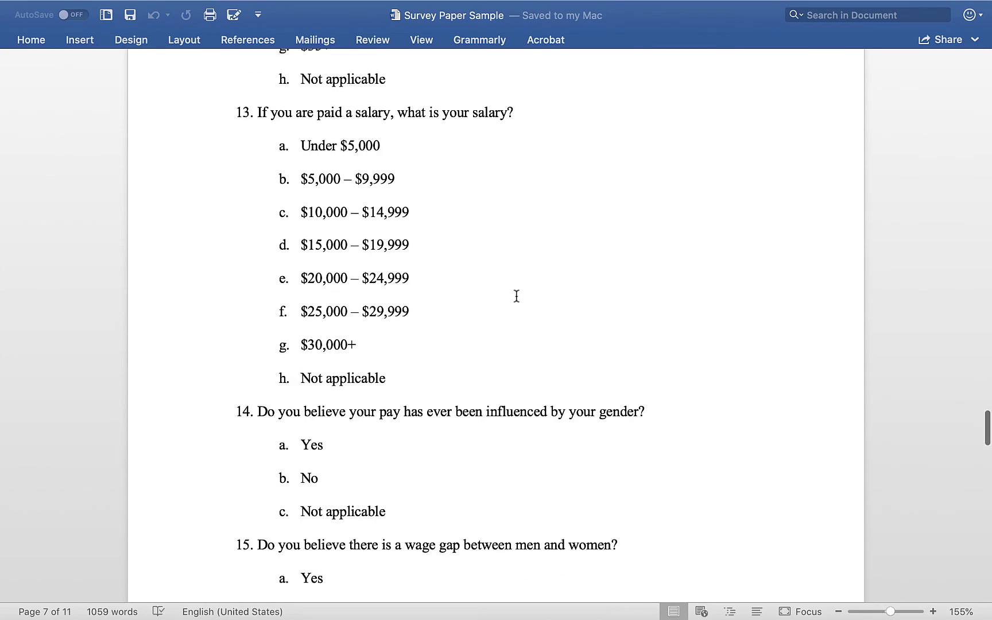
Examine the sample paper's crosstabs on wage inequality, gender inequality and industry by gender, and look back over its survey questions.
{"action": "scroll", "coordinate": [517, 295], "scroll_direction": "down", "scroll_amount": 20}
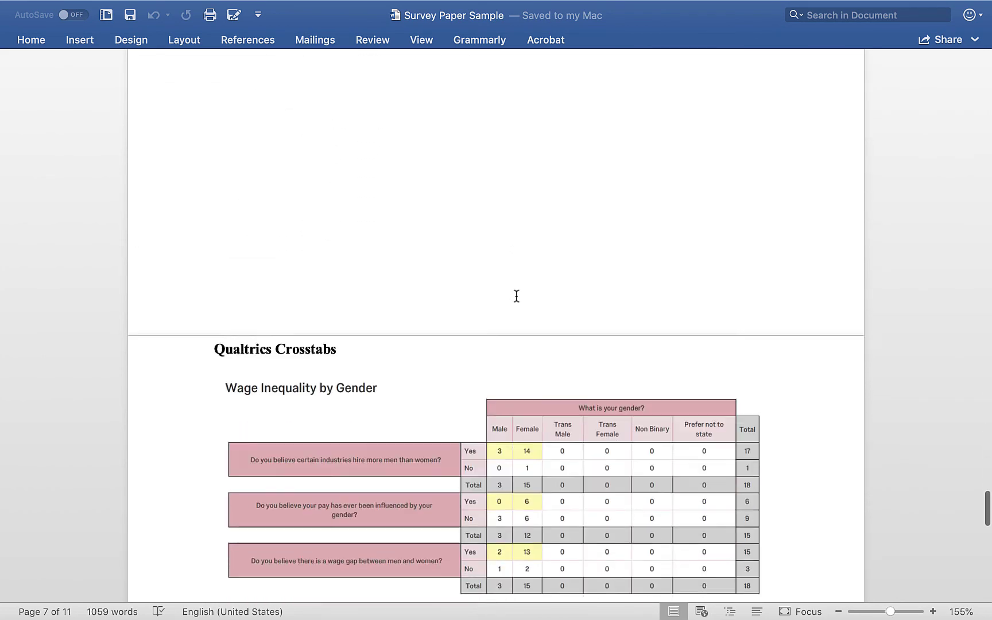
{"action": "scroll", "coordinate": [517, 295], "scroll_direction": "down", "scroll_amount": 1}
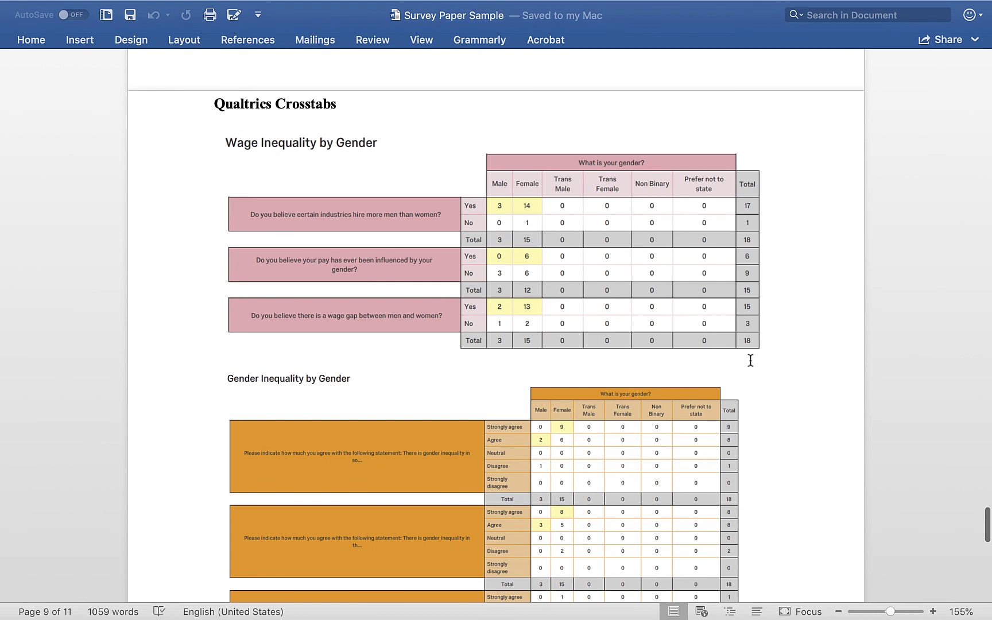
{"action": "scroll", "coordinate": [793, 402], "scroll_direction": "down", "scroll_amount": 2}
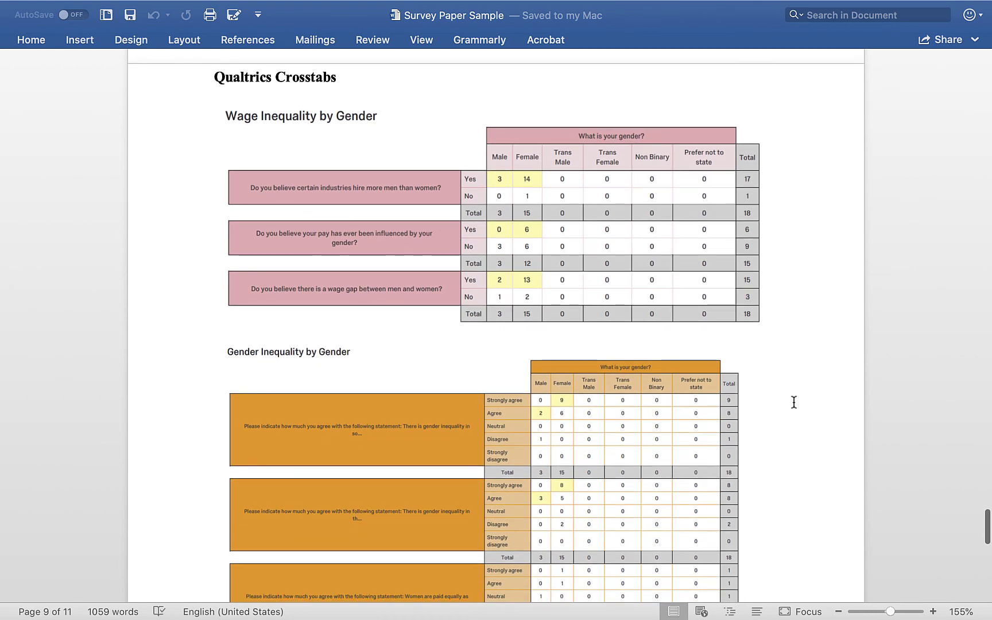
{"action": "scroll", "coordinate": [794, 402], "scroll_direction": "up", "scroll_amount": 2}
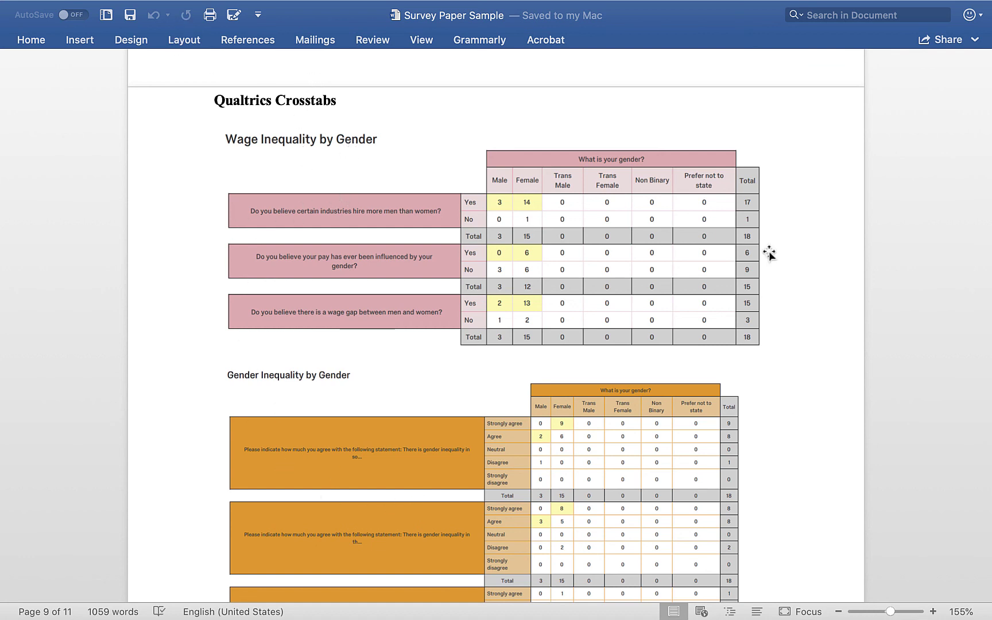
{"action": "scroll", "coordinate": [790, 370], "scroll_direction": "down", "scroll_amount": 15}
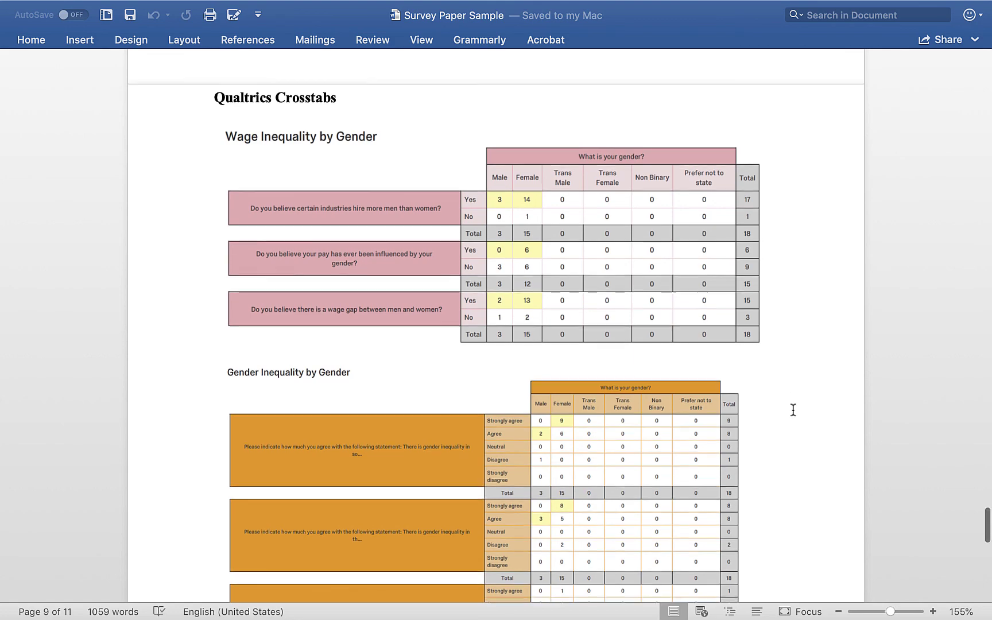
{"action": "scroll", "coordinate": [793, 409], "scroll_direction": "up", "scroll_amount": 15}
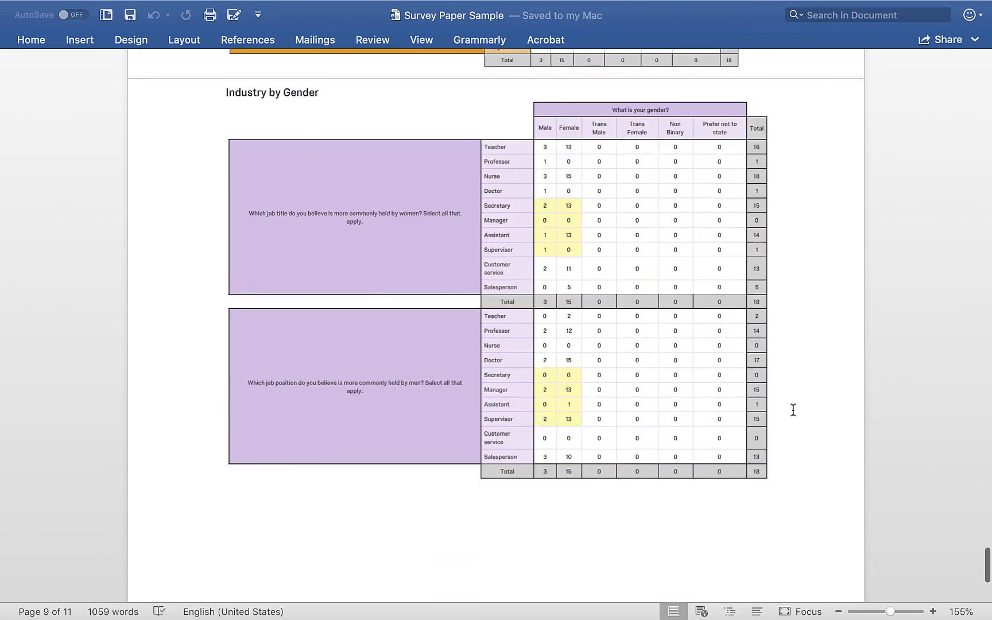
{"action": "scroll", "coordinate": [793, 410], "scroll_direction": "up", "scroll_amount": 10}
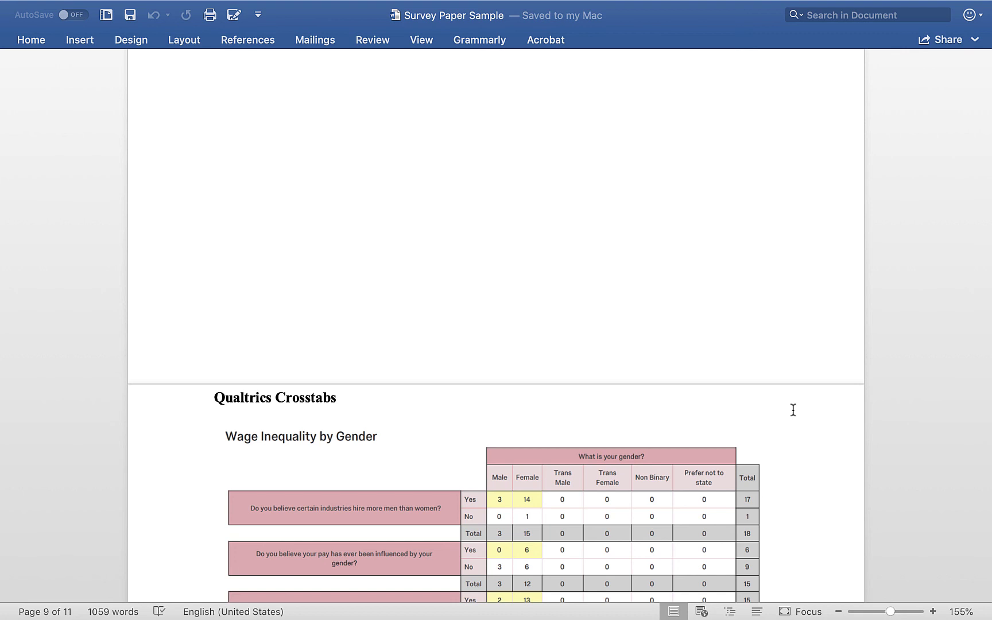
{"action": "scroll", "coordinate": [793, 409], "scroll_direction": "up", "scroll_amount": 15}
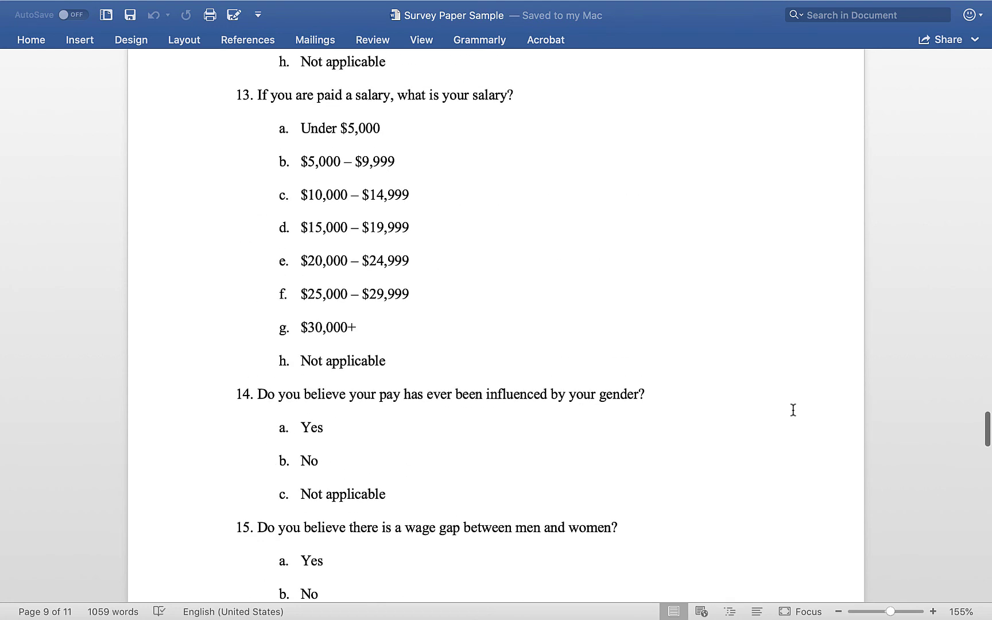
{"action": "scroll", "coordinate": [793, 409], "scroll_direction": "up", "scroll_amount": 15}
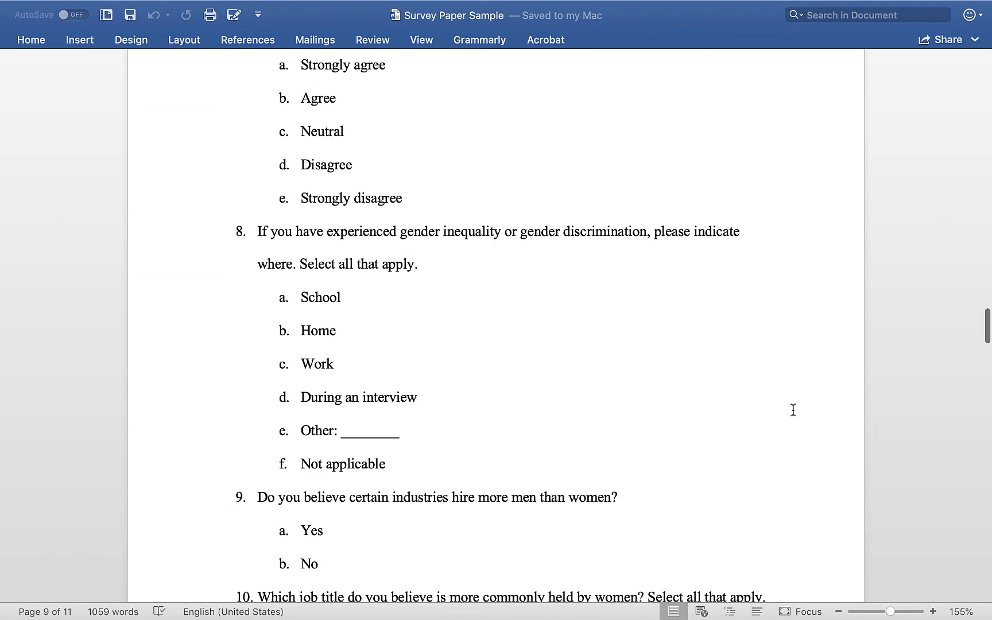
{"action": "scroll", "coordinate": [793, 409], "scroll_direction": "up", "scroll_amount": 1}
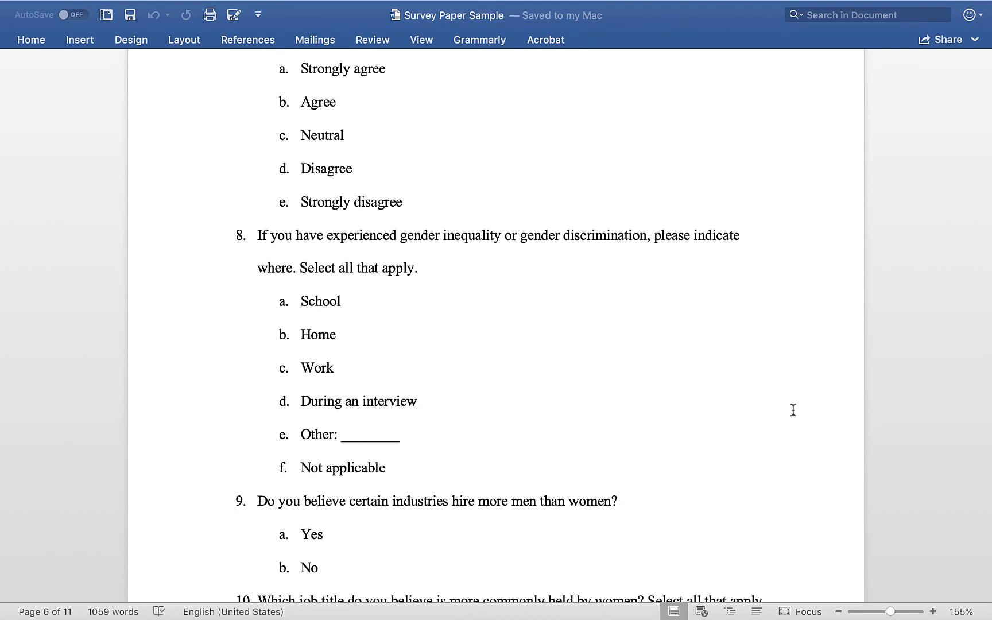